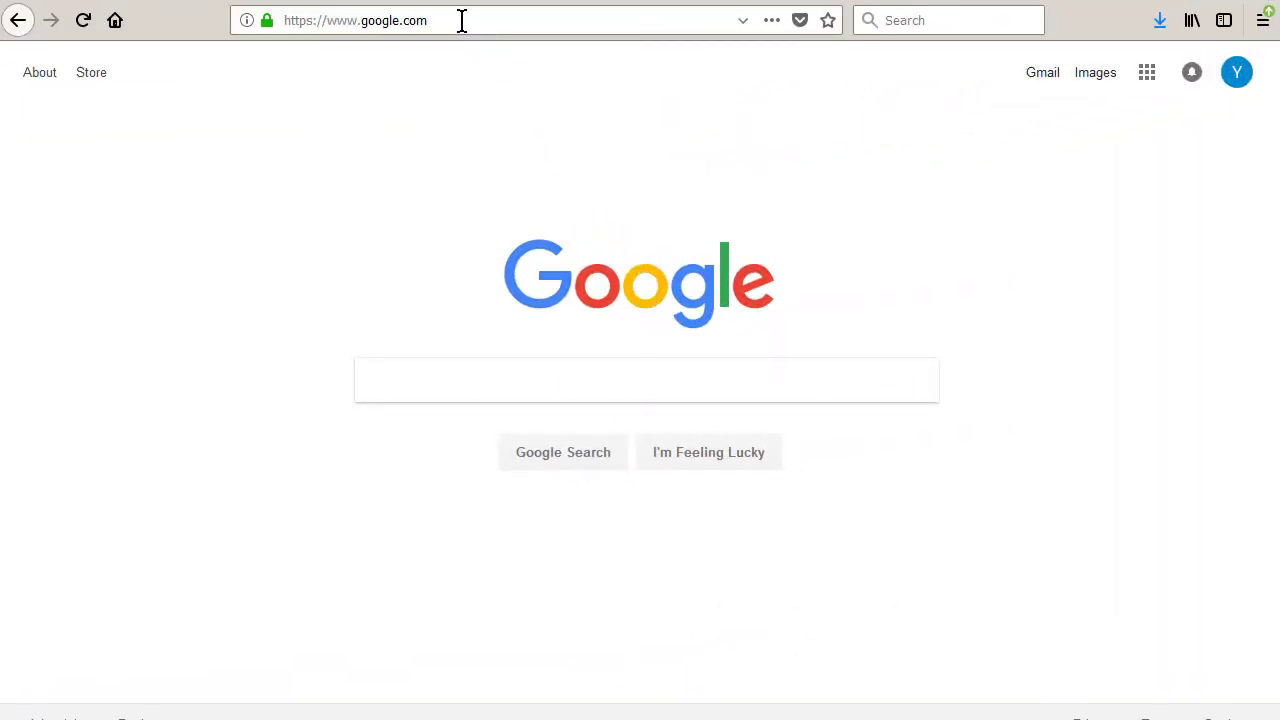
pyautogui.moveTo(461, 20); pyautogui.dragTo(251, 31)
pyautogui.press('BackSpace')
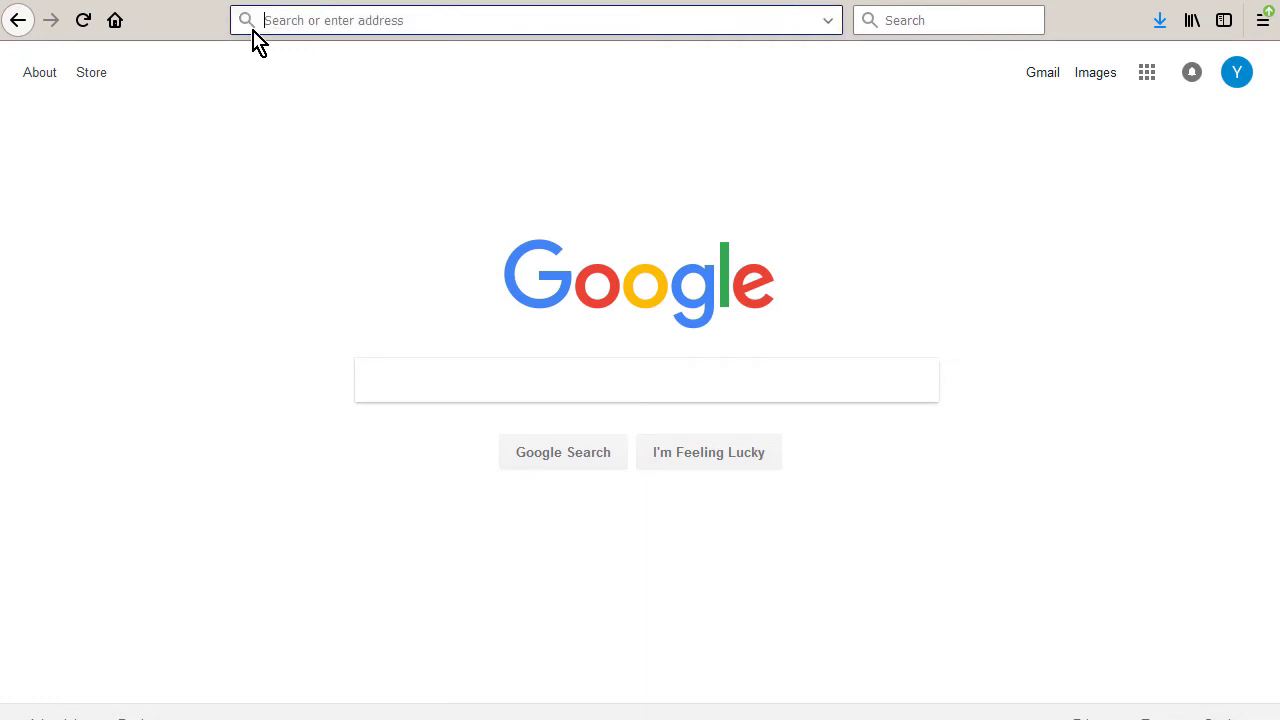
pyautogui.write('htt')
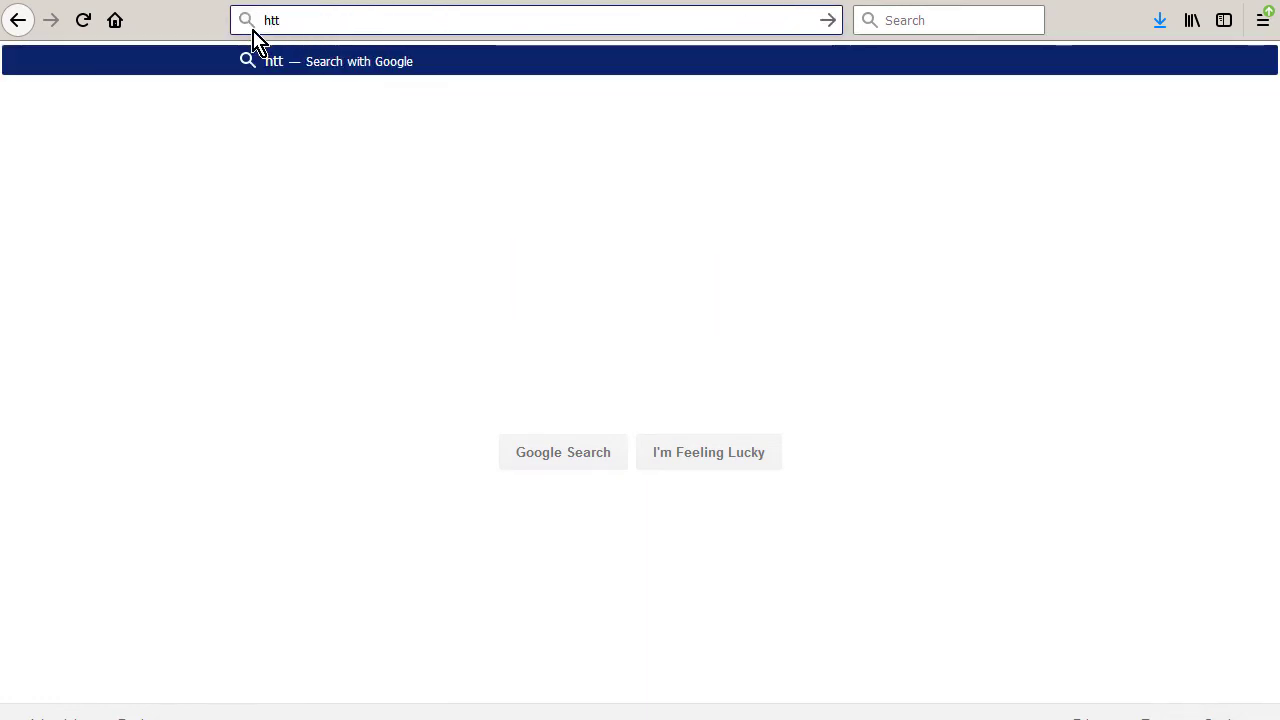
pyautogui.write('p://ex.')
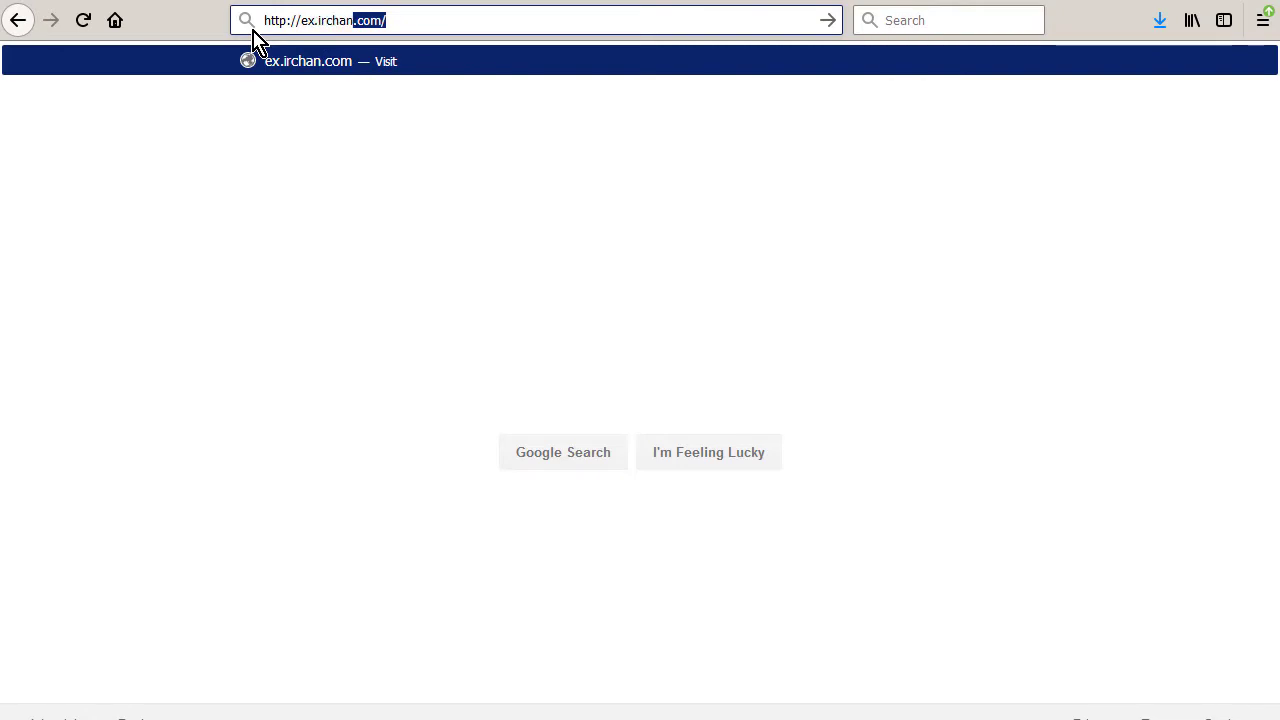
pyautogui.write('irchan.com/pla')
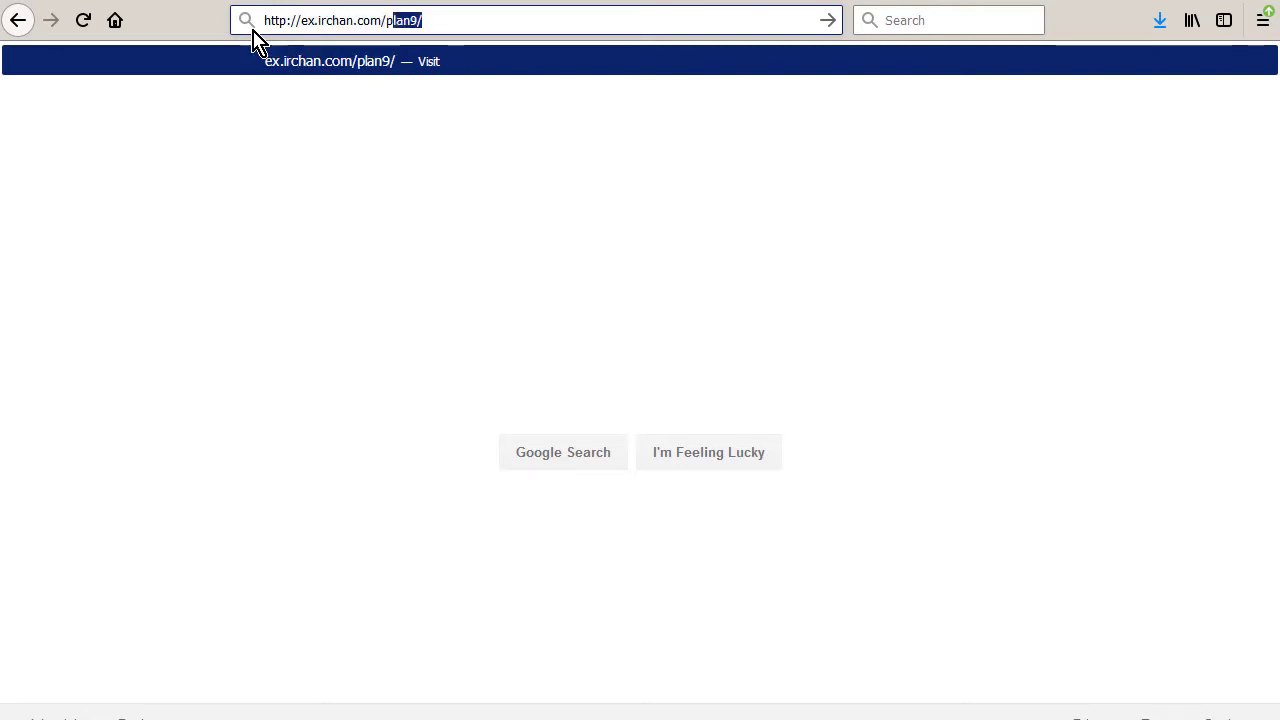
pyautogui.write('n9/demo.jpg')
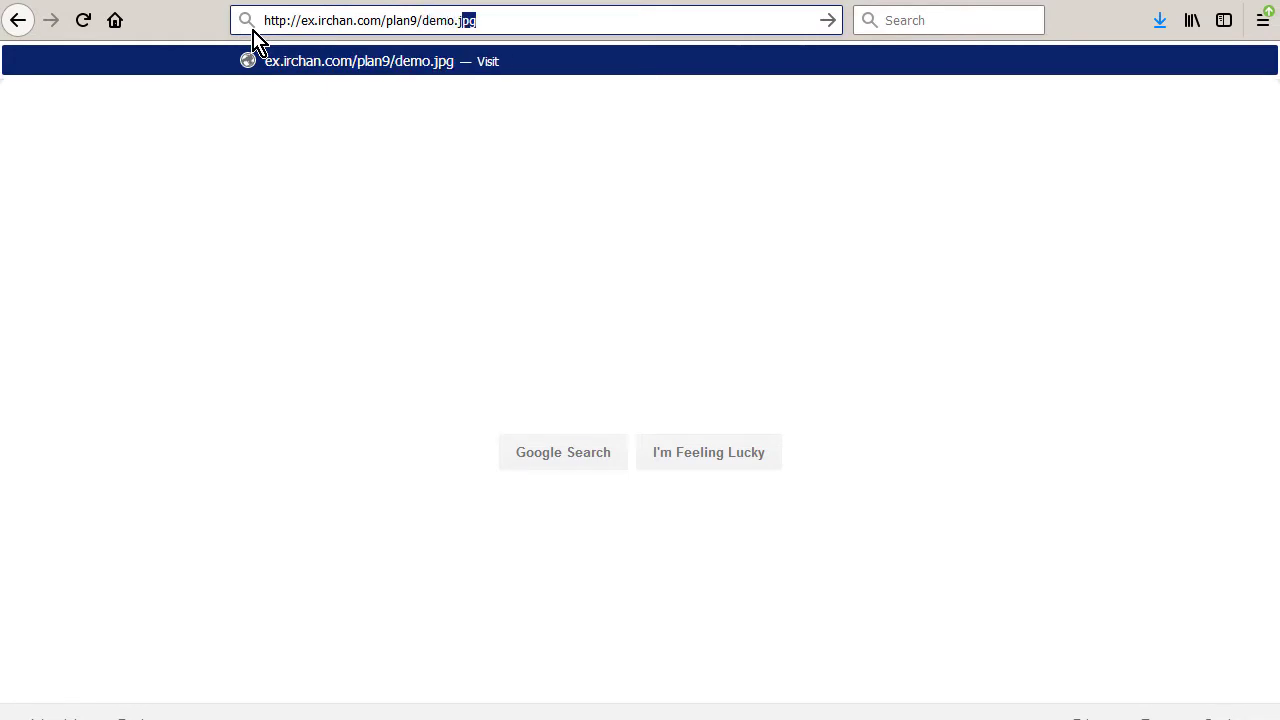
pyautogui.press('Return')
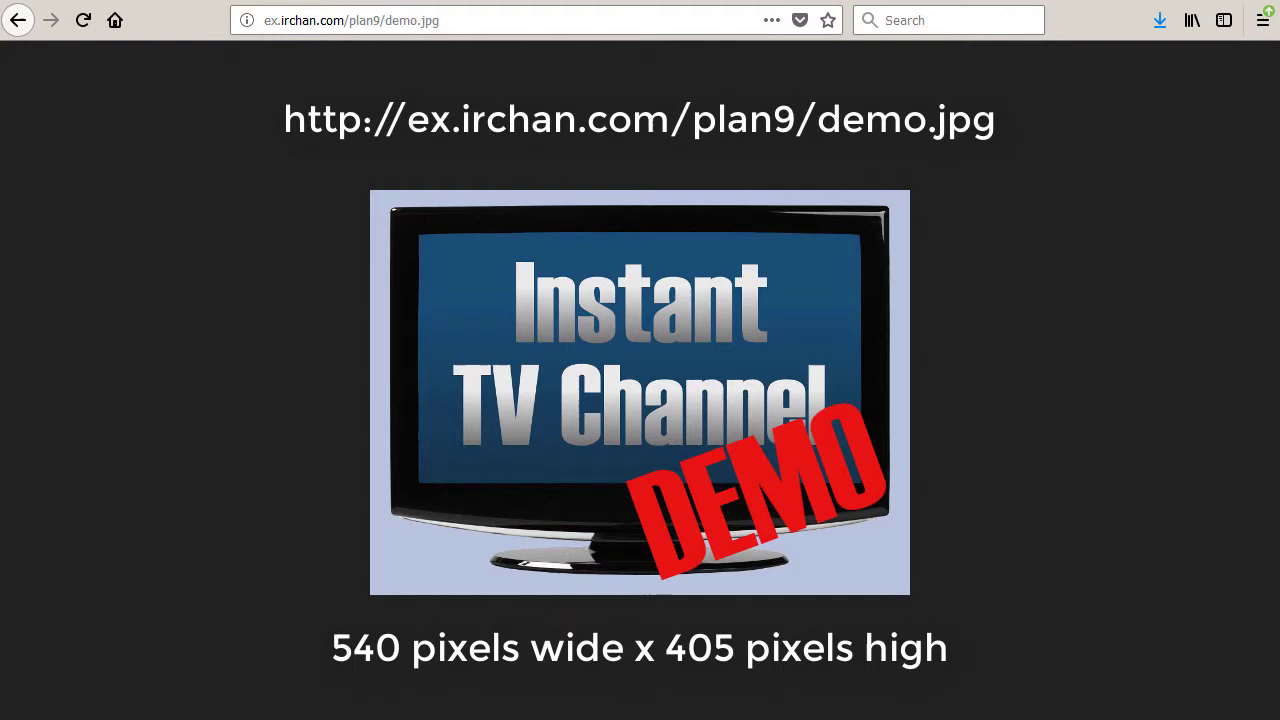
pyautogui.rightClick(803, 351)
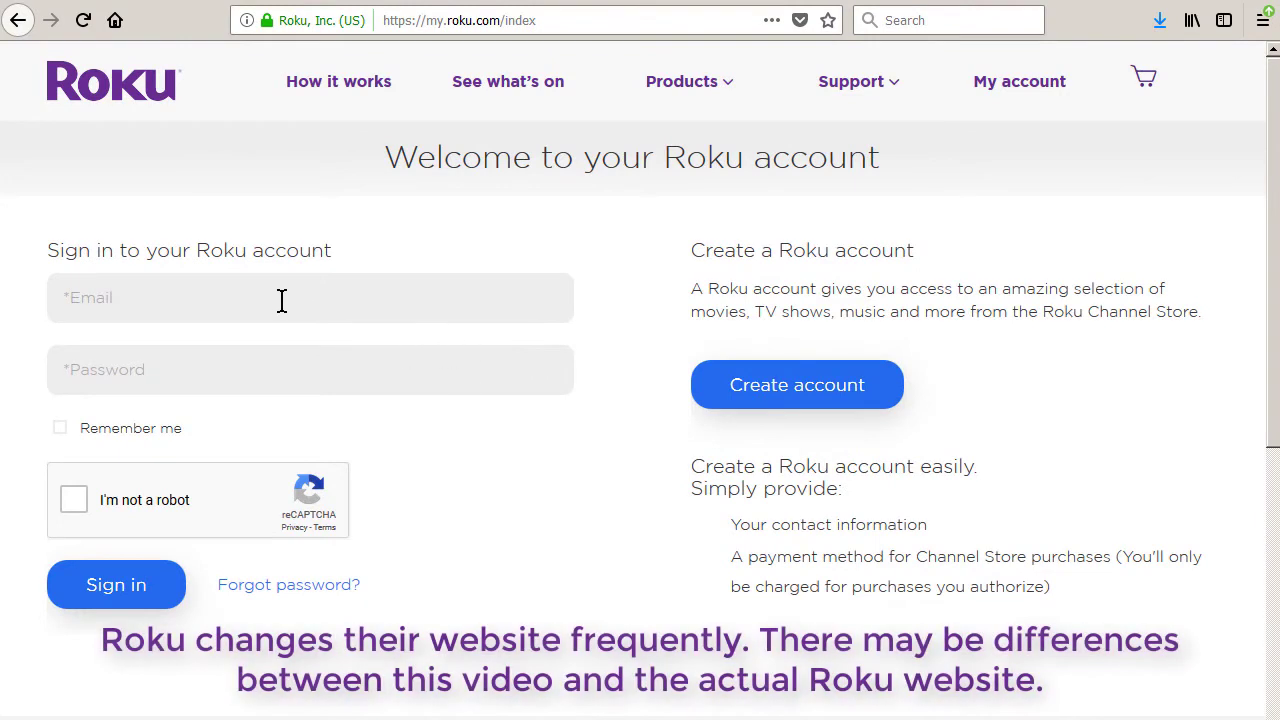
# Sign in to the Roku account with the account e-mail and password after passing the reCAPTCHA check
pyautogui.click(278, 300)
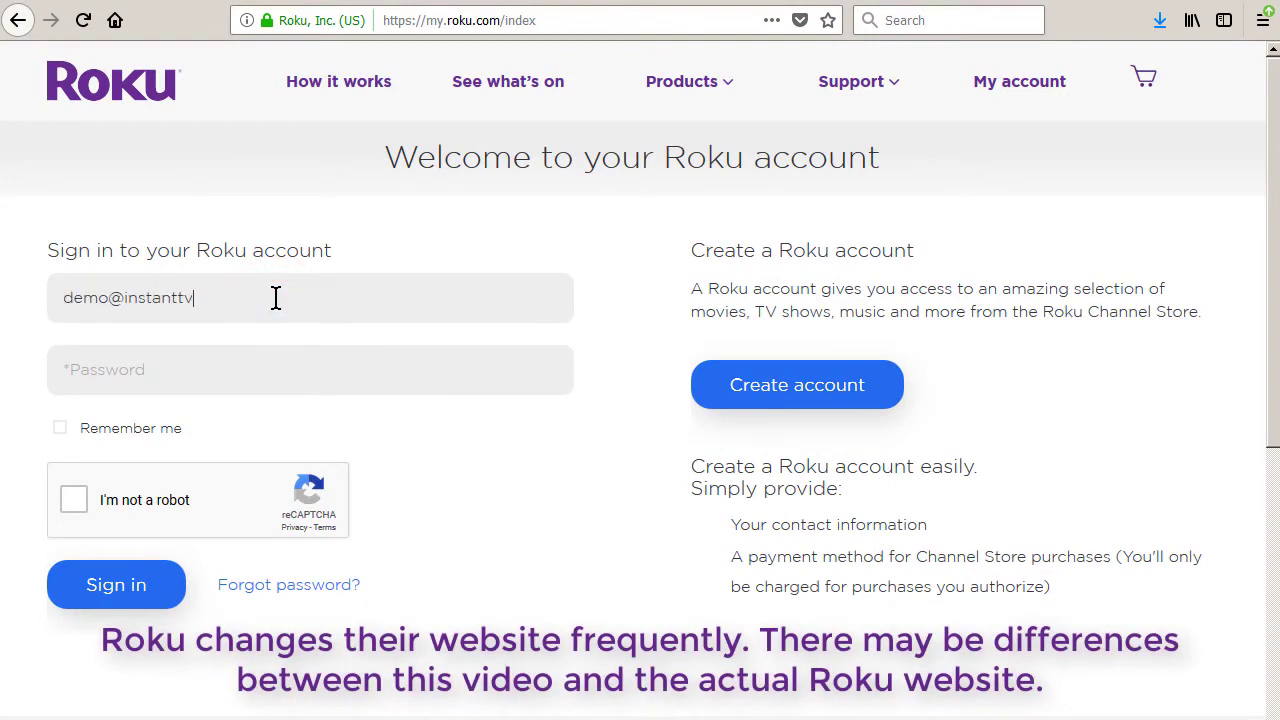
pyautogui.click(248, 370)
pyautogui.write('•••••')
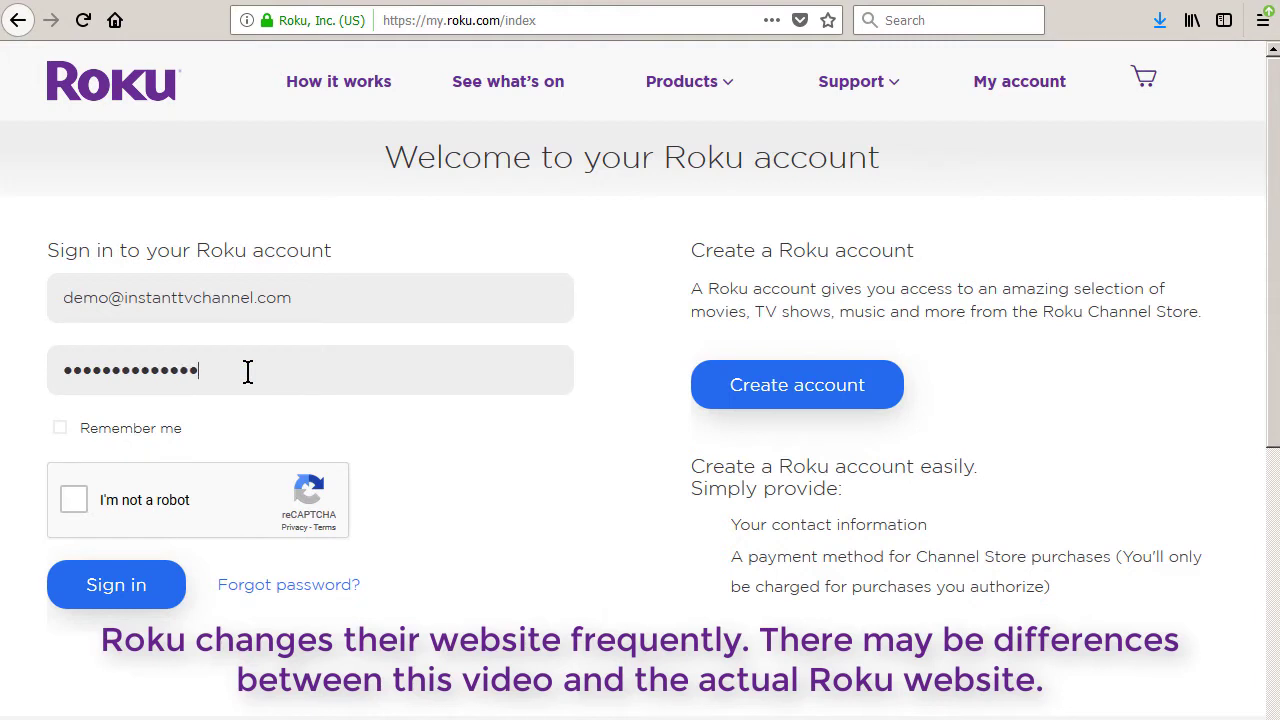
pyautogui.click(74, 499)
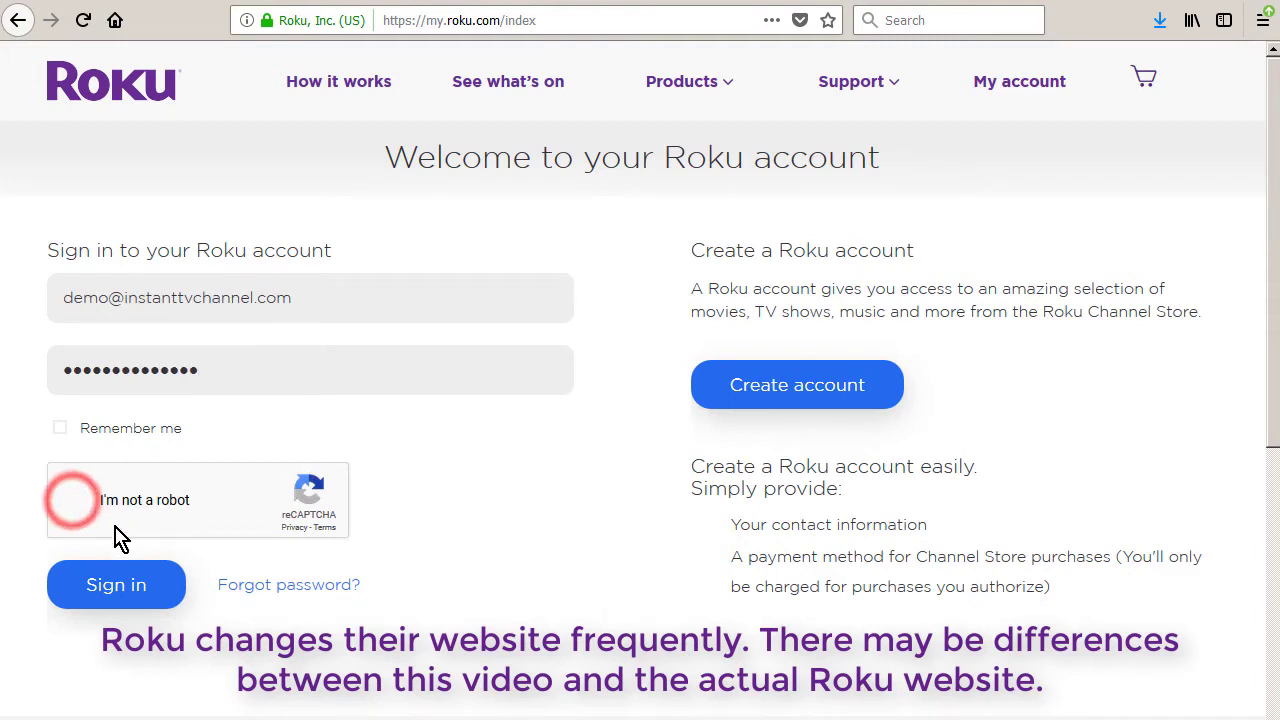
pyautogui.click(116, 582)
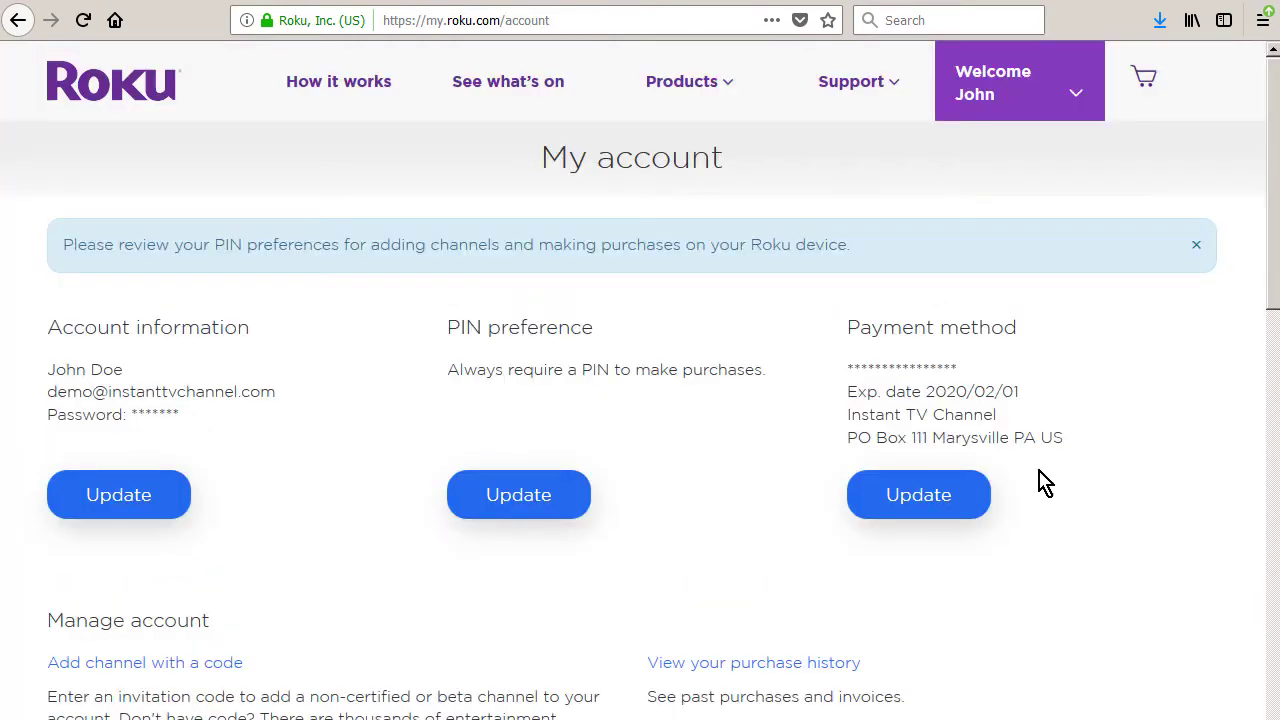
# Go from the Welcome menu to the Developer site and open Manage My Channels
pyautogui.click(1049, 102)
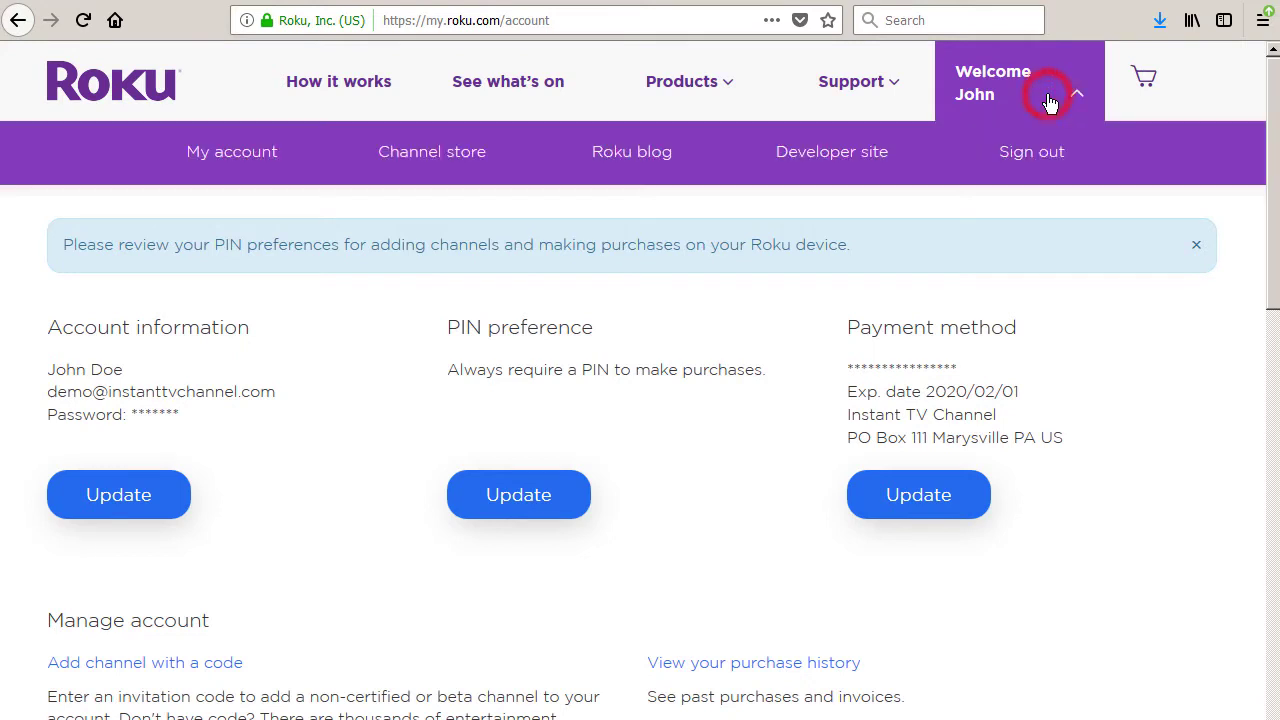
pyautogui.click(847, 155)
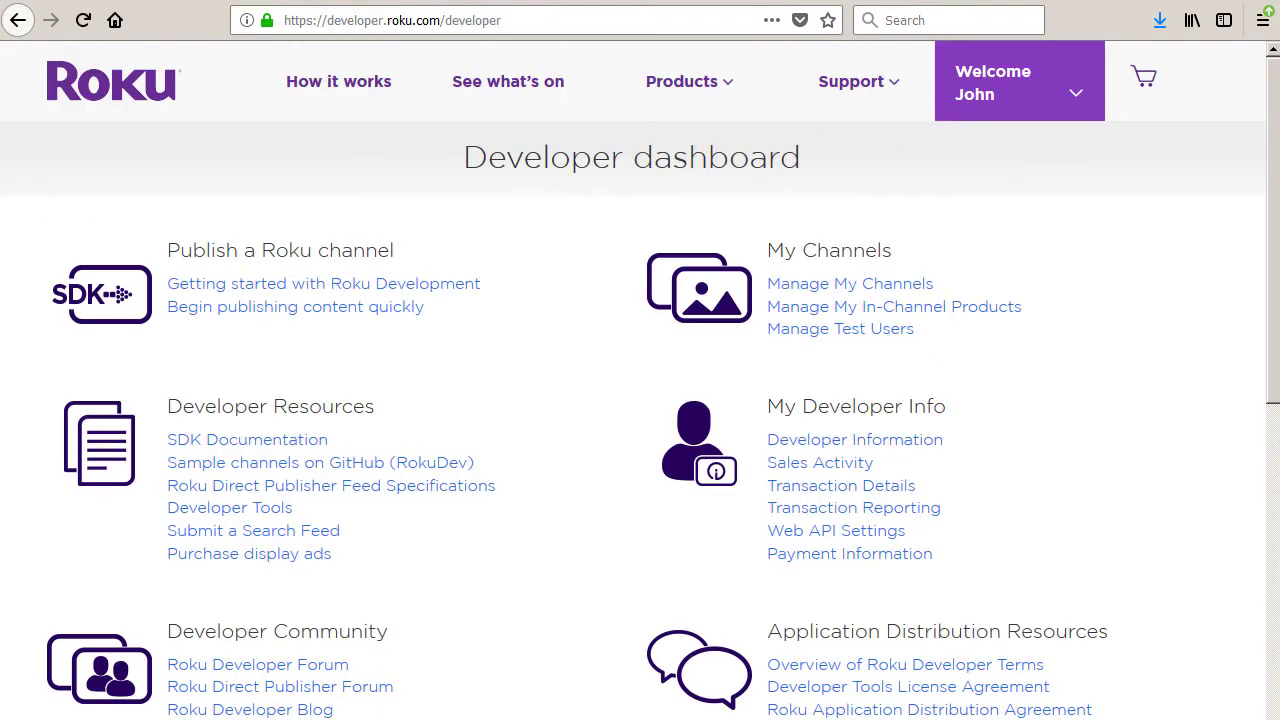
pyautogui.click(858, 287)
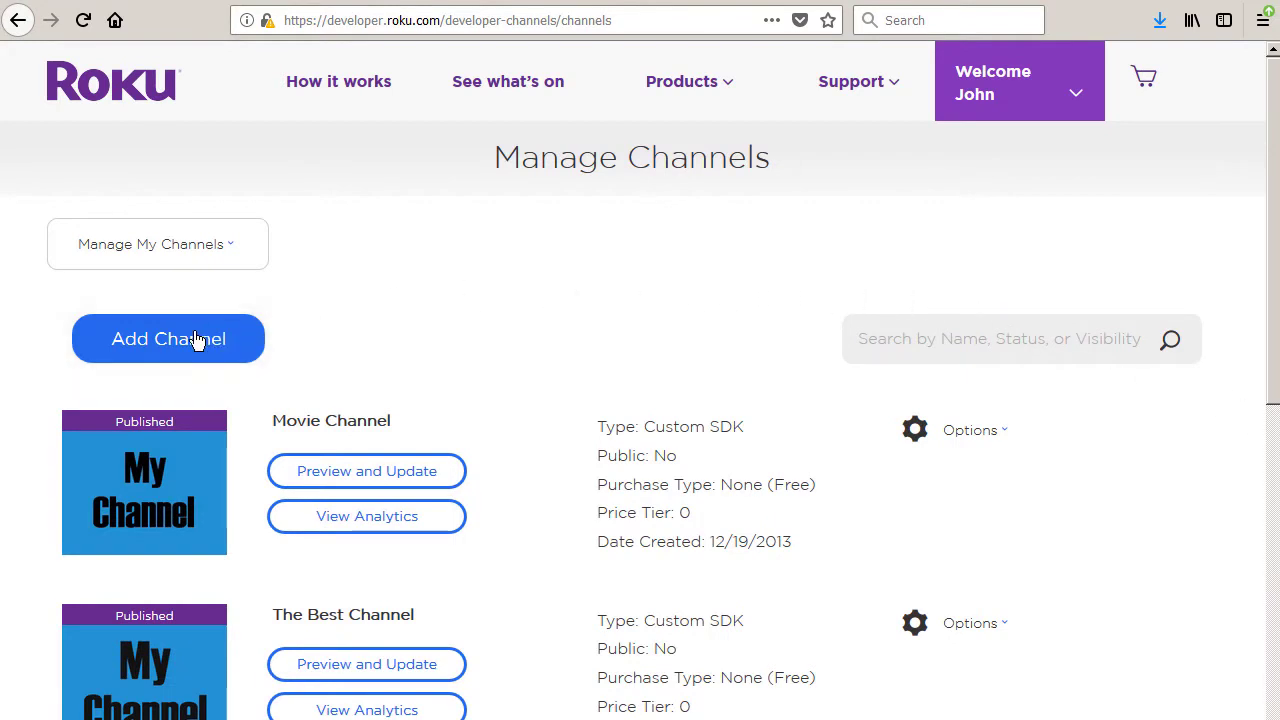
# Add a Non-certified Developer SDK channel named 'Demo SDK Channel'
pyautogui.click(157, 341)
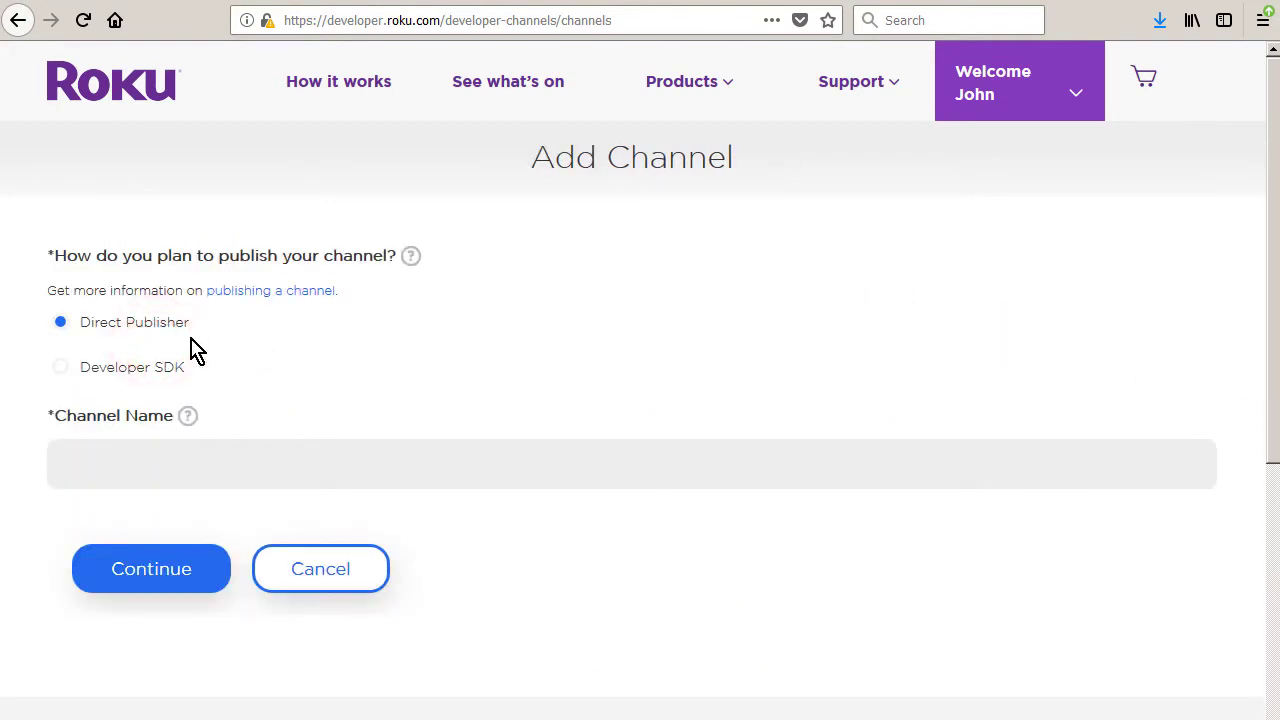
pyautogui.click(63, 369)
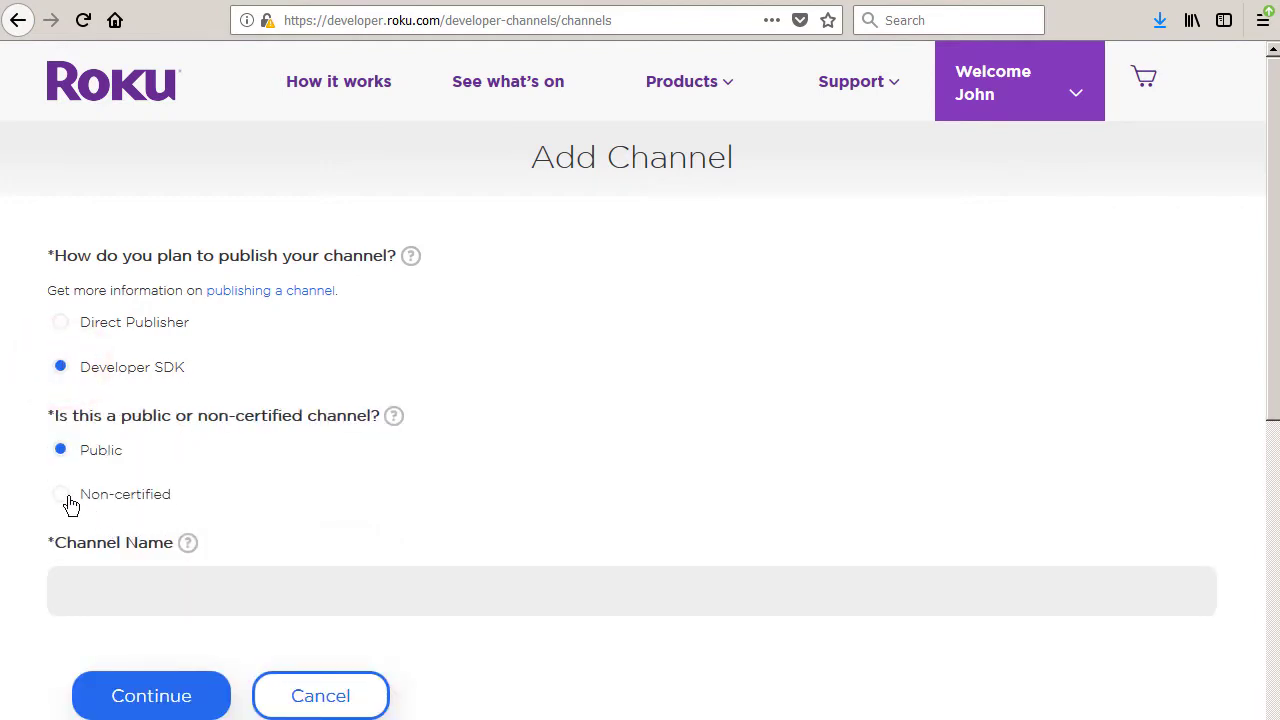
pyautogui.click(61, 495)
pyautogui.click(167, 589)
pyautogui.write('Demo SDK Channel')
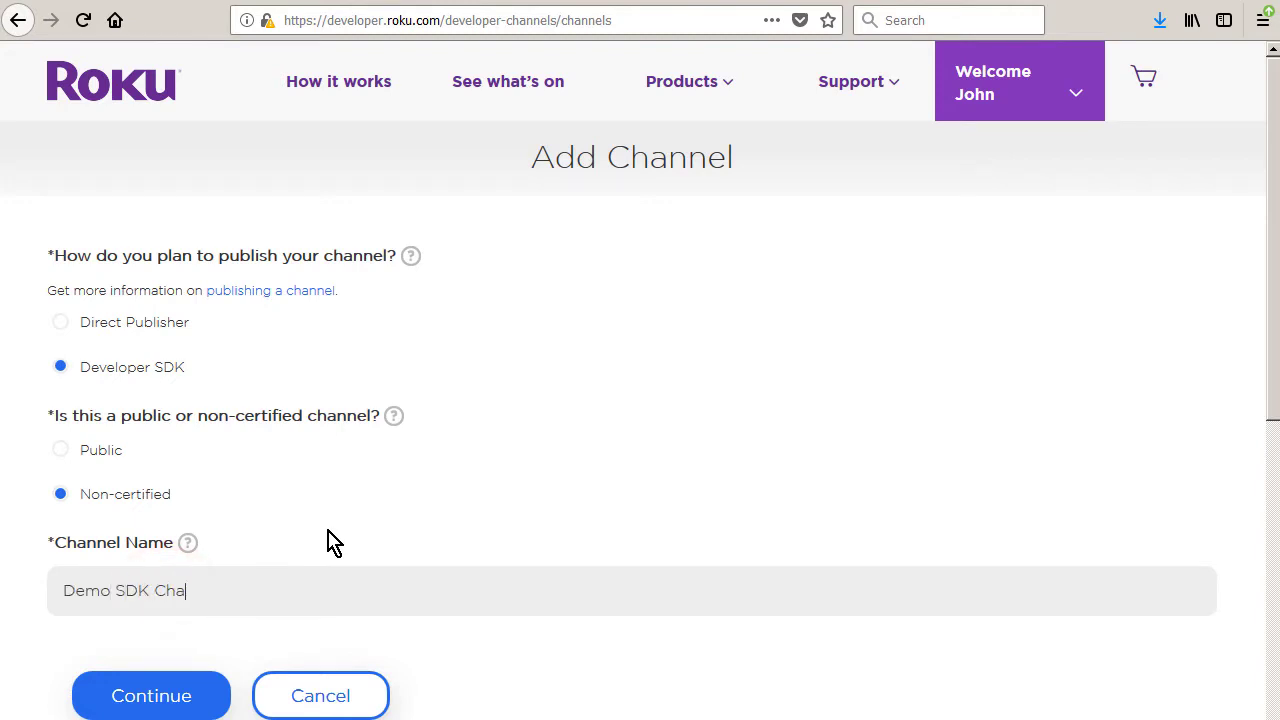
pyautogui.click(157, 694)
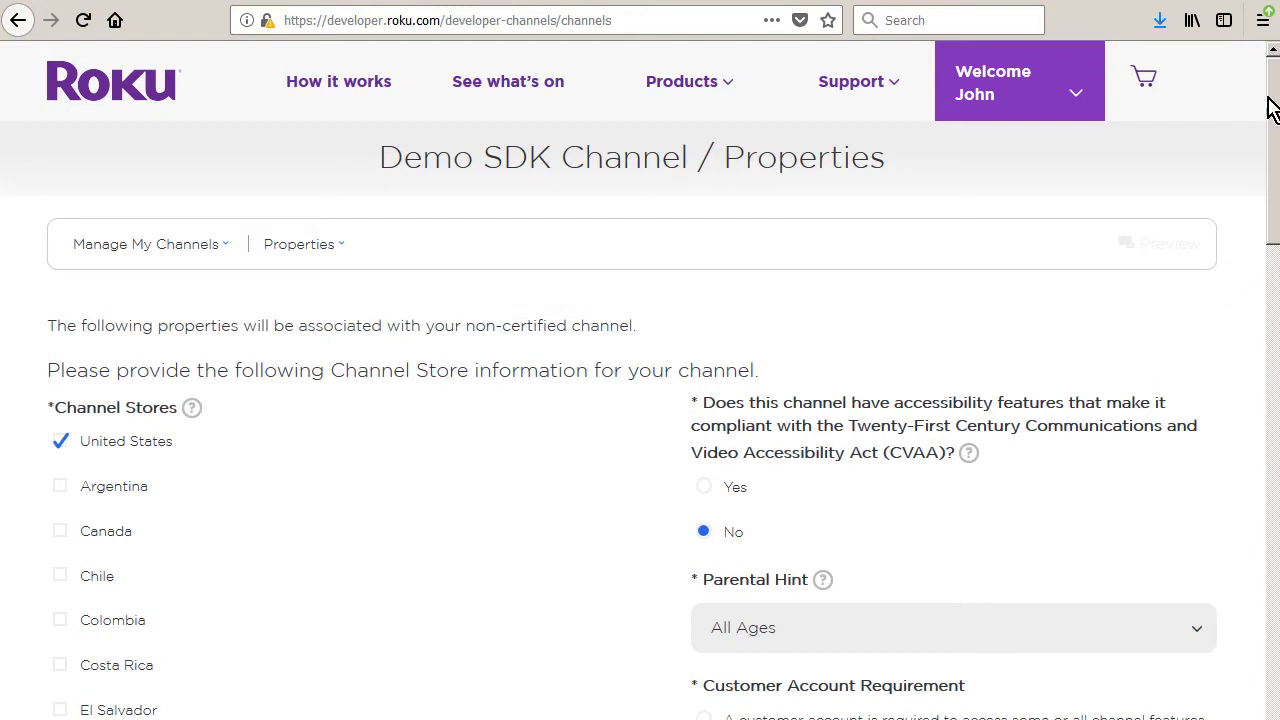
pyautogui.moveTo(1268, 100); pyautogui.dragTo(1277, 271)
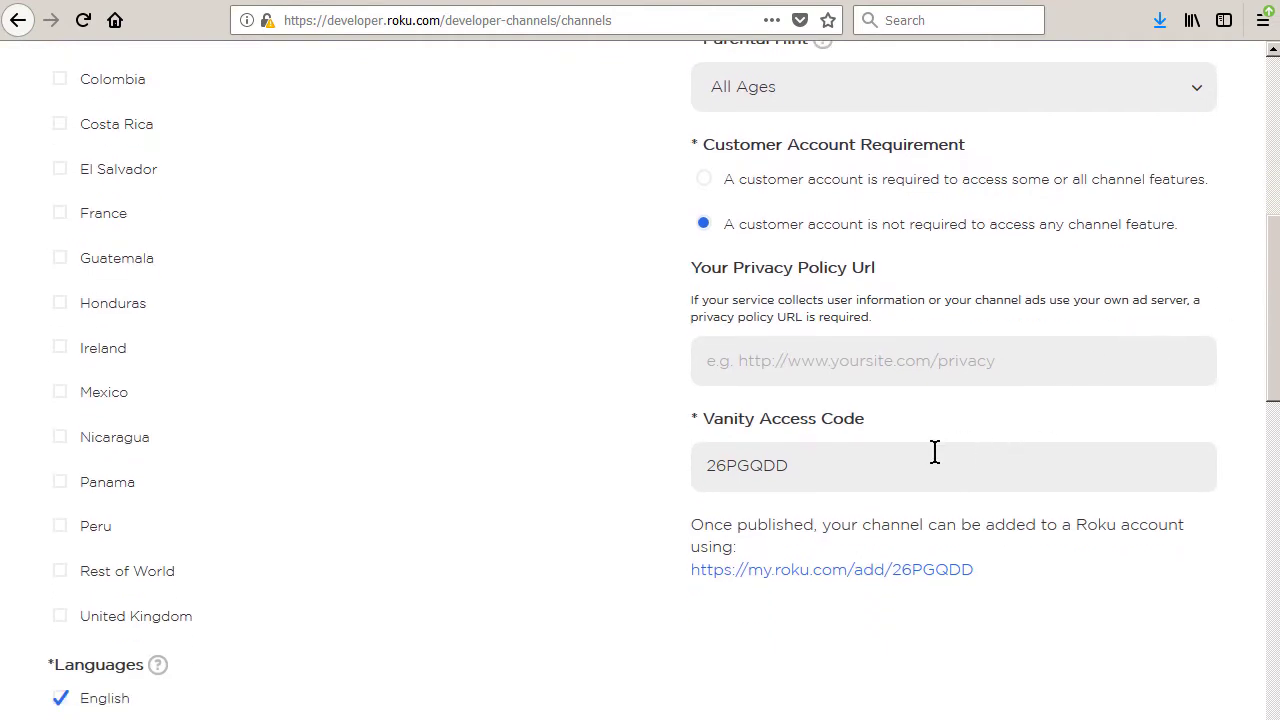
pyautogui.moveTo(934, 466); pyautogui.dragTo(628, 463)
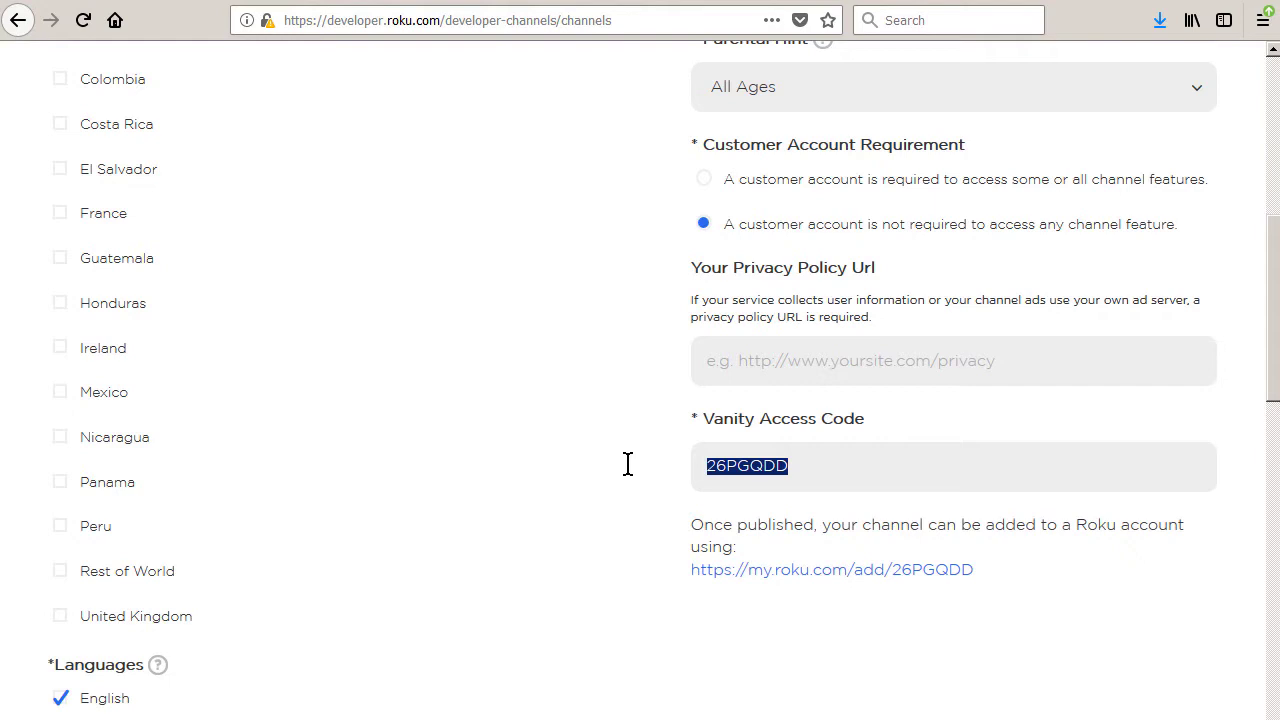
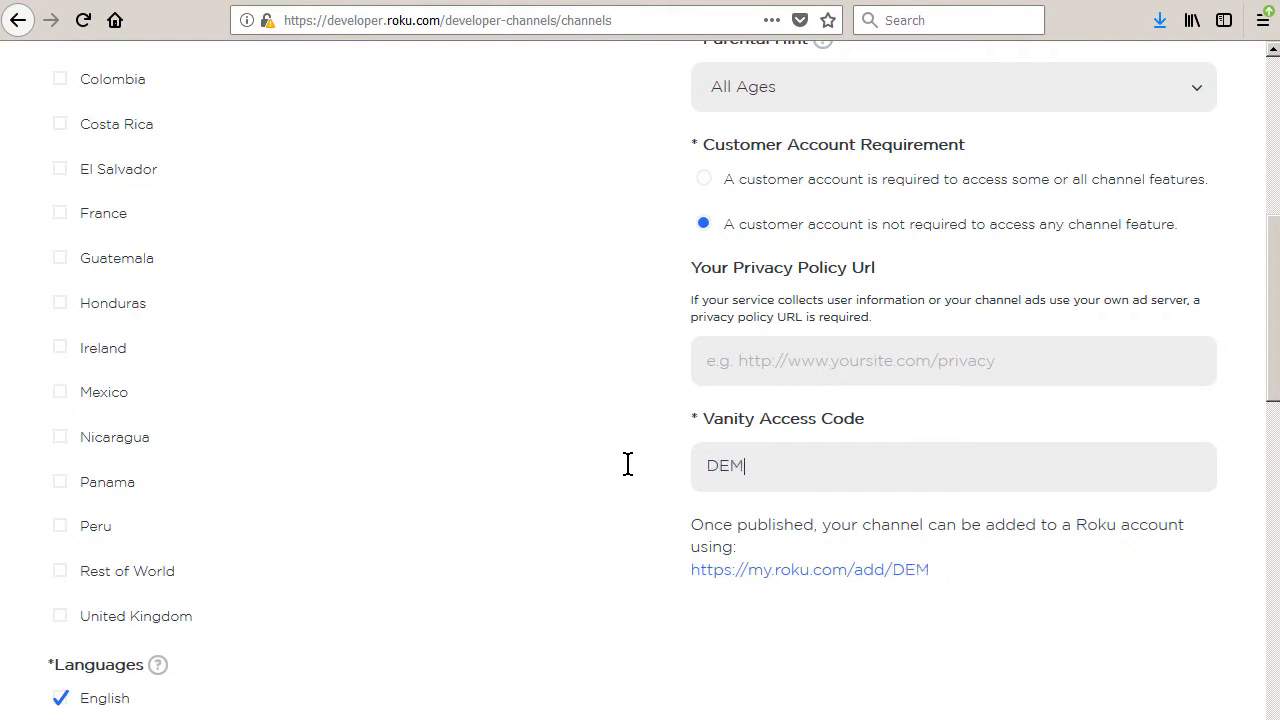
pyautogui.moveTo(1270, 362); pyautogui.dragTo(1272, 600)
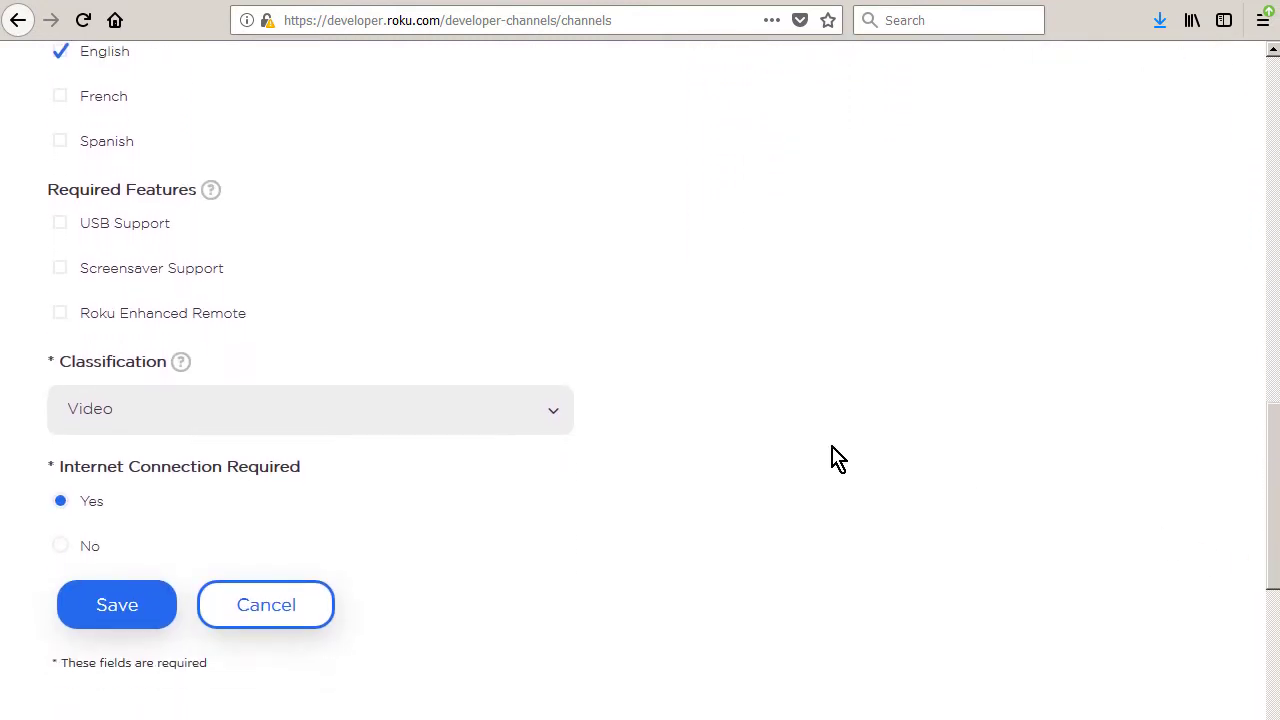
# Save the channel properties and attach demo.jpg as the channel poster
pyautogui.click(117, 605)
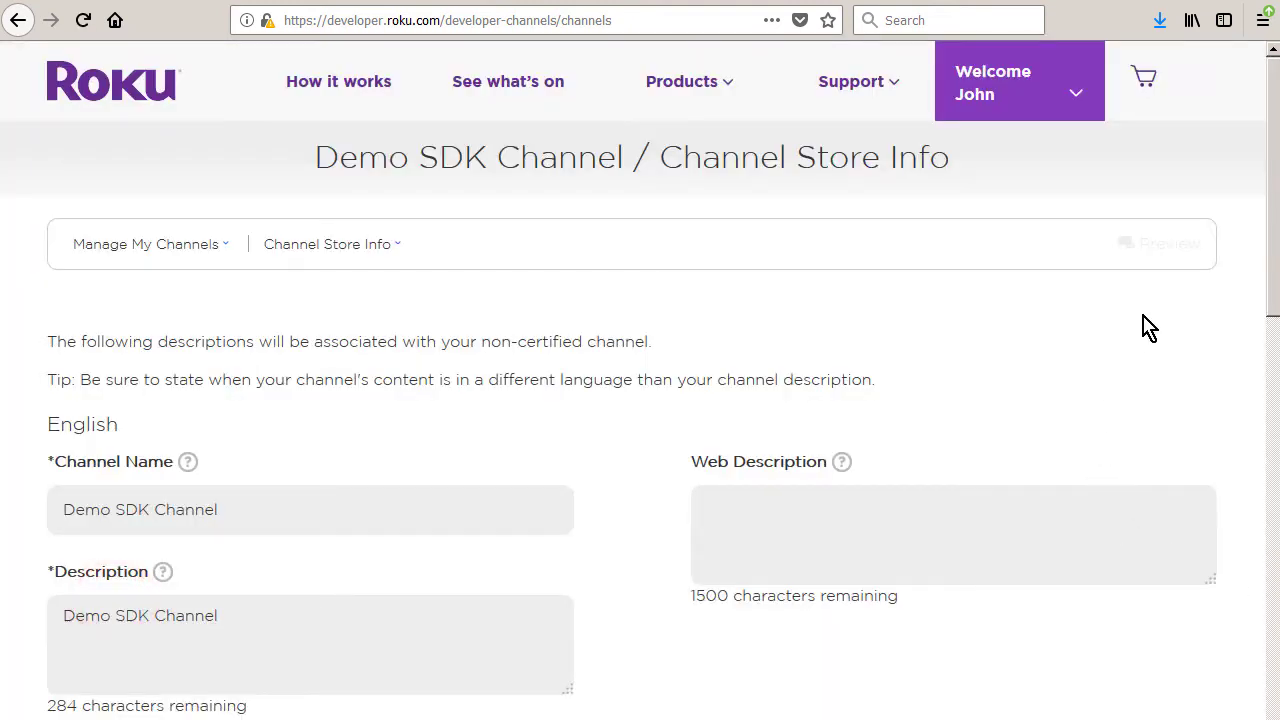
pyautogui.moveTo(1272, 235); pyautogui.dragTo(1260, 480)
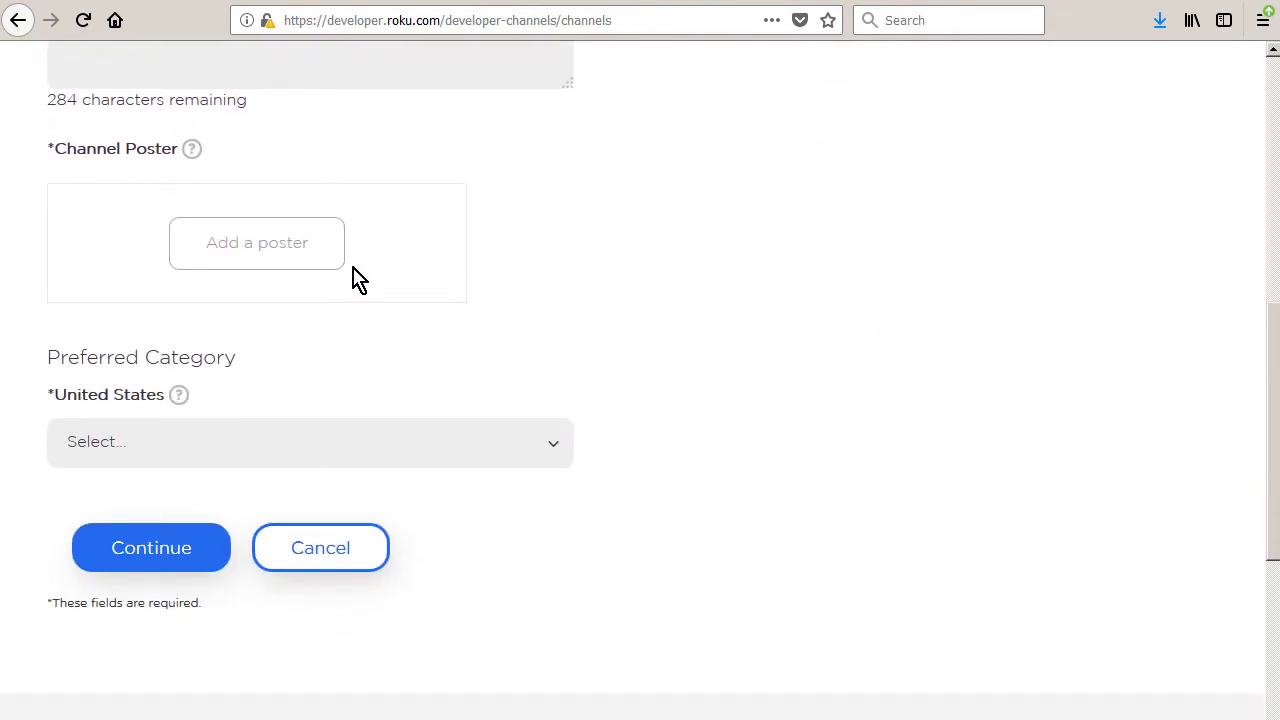
pyautogui.click(259, 264)
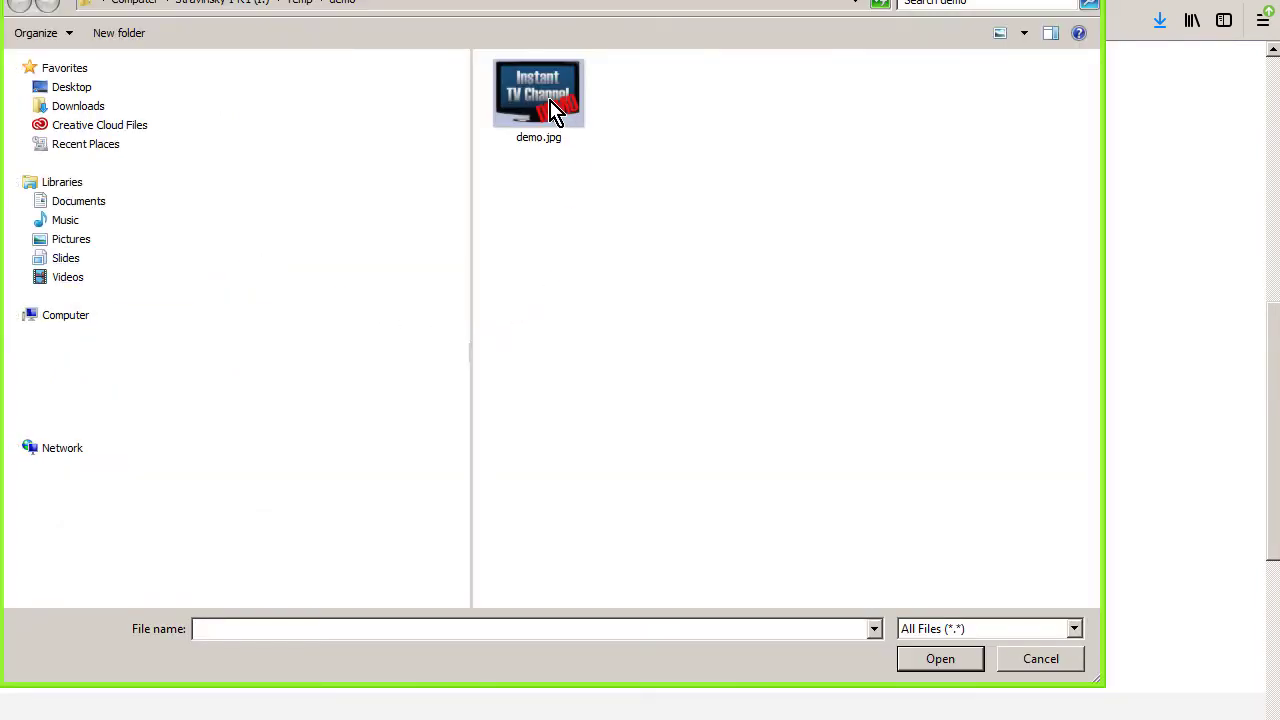
pyautogui.click(551, 104)
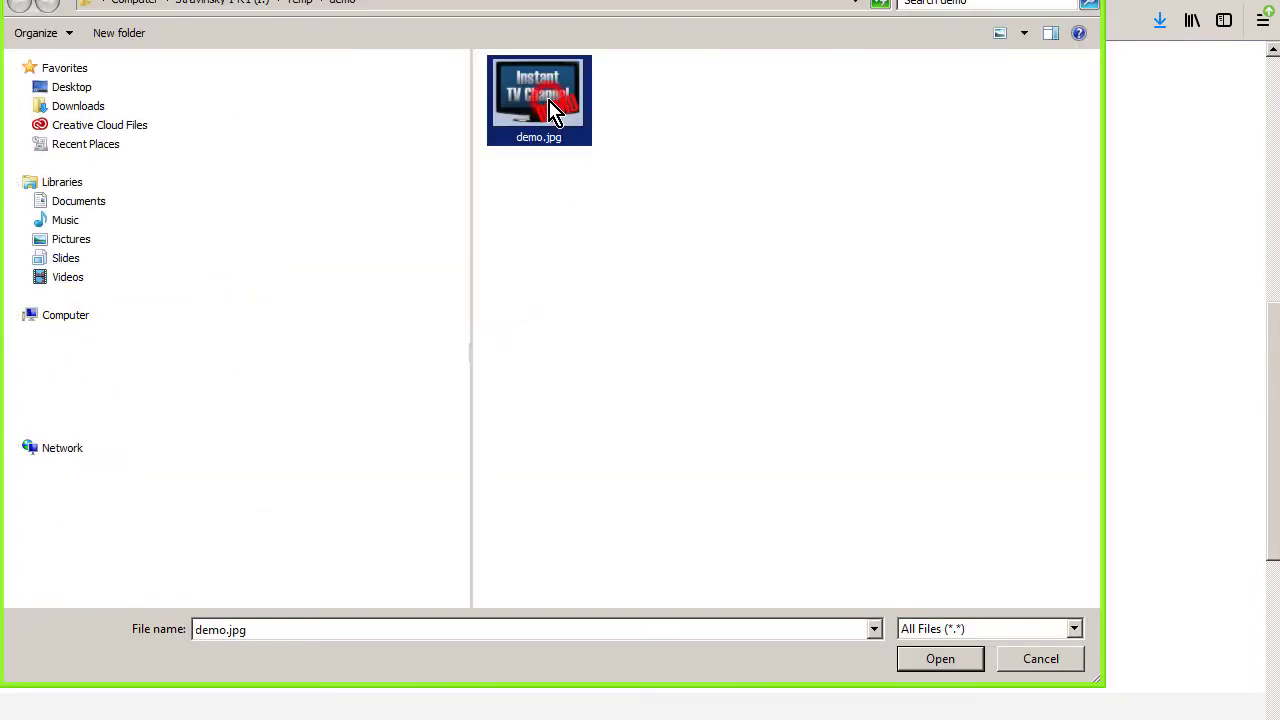
pyautogui.click(953, 662)
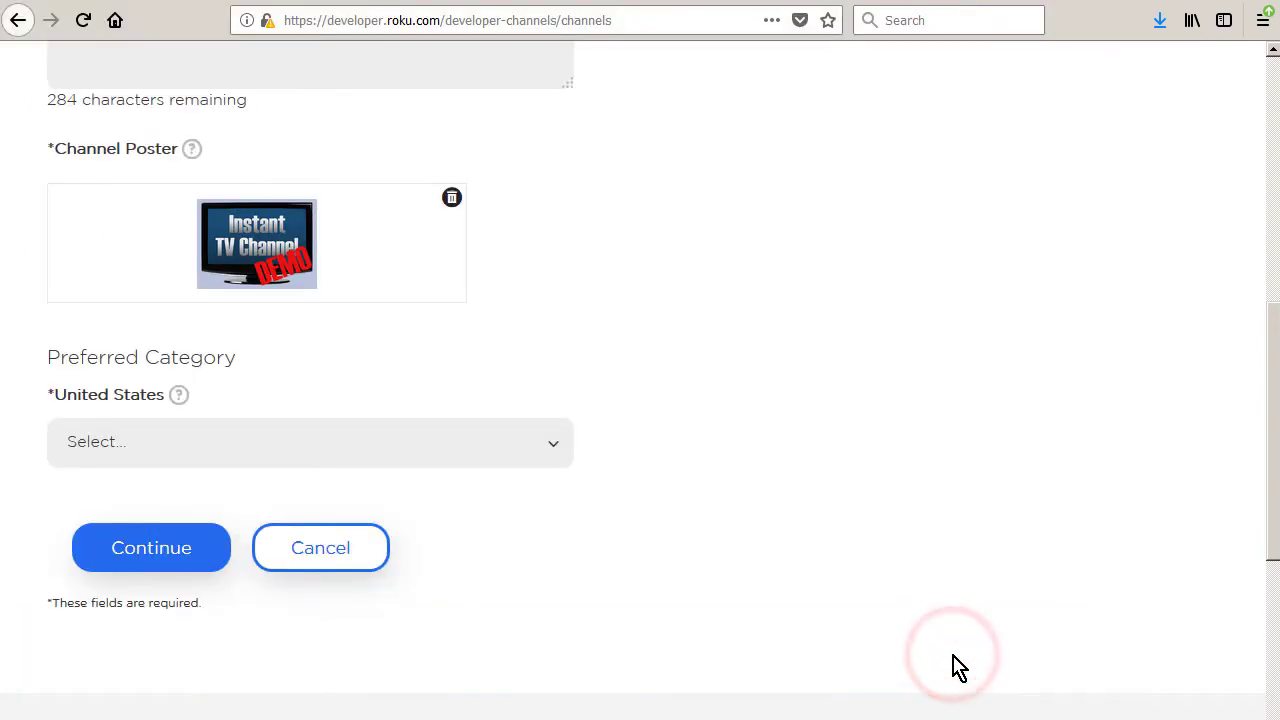
# Set the United States category to Movies & TV and submit the store info
pyautogui.click(551, 442)
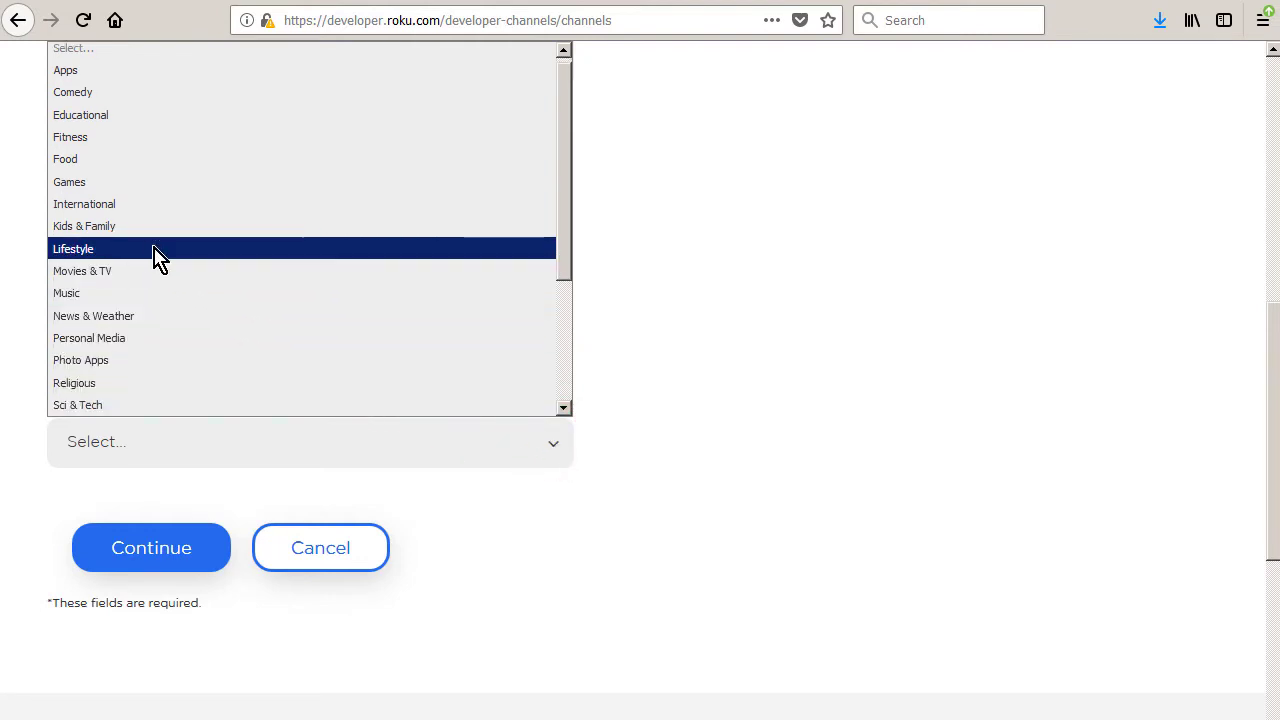
pyautogui.click(115, 272)
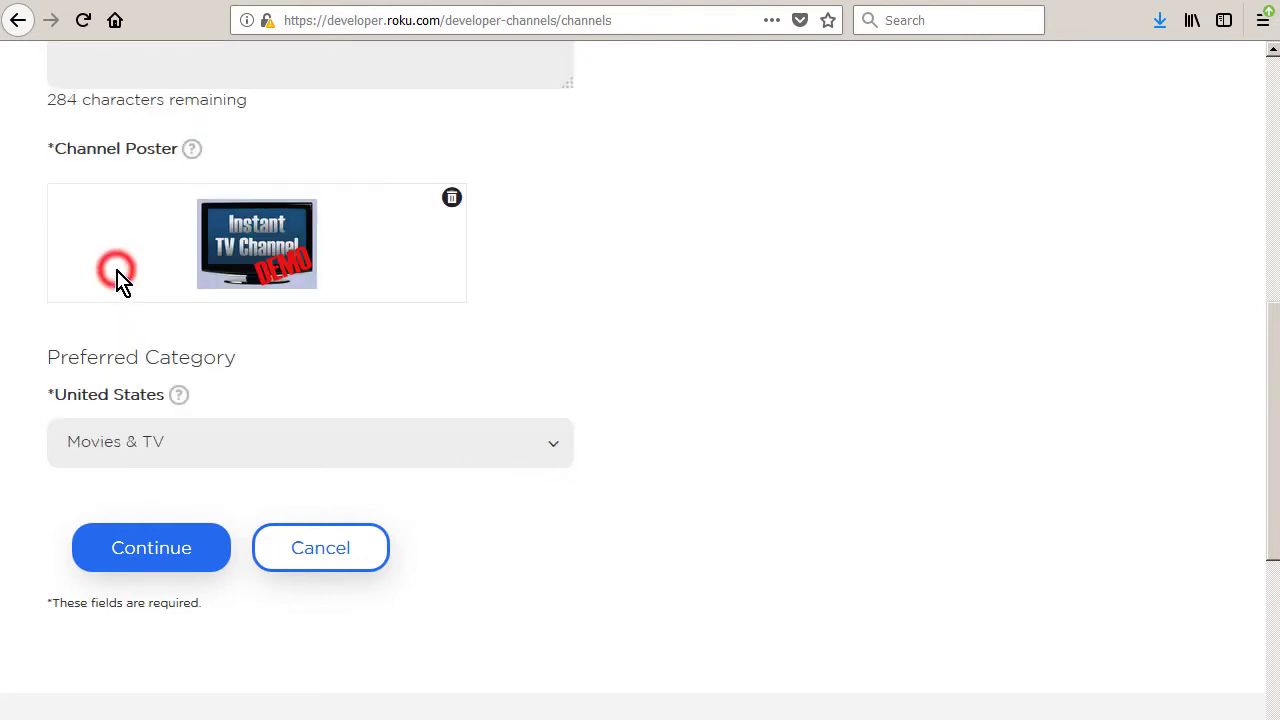
pyautogui.click(148, 551)
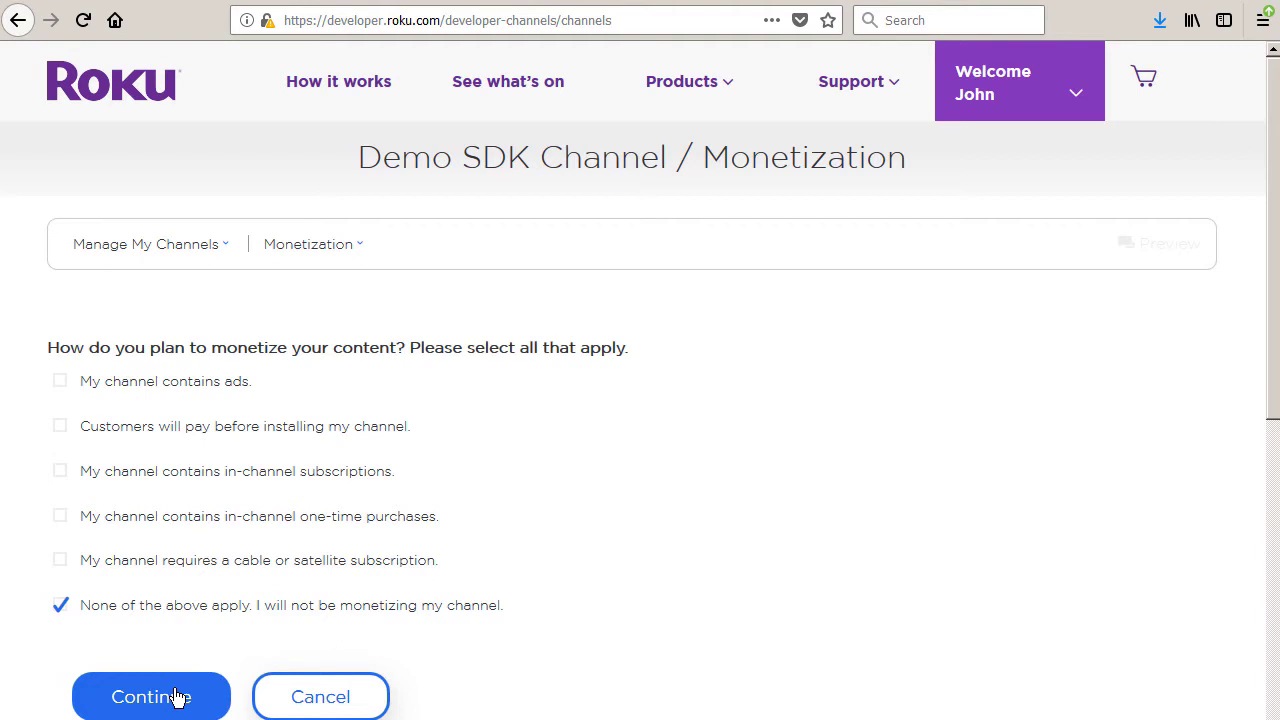
# Continue past Monetization with 'None of the above apply' checked
pyautogui.click(175, 697)
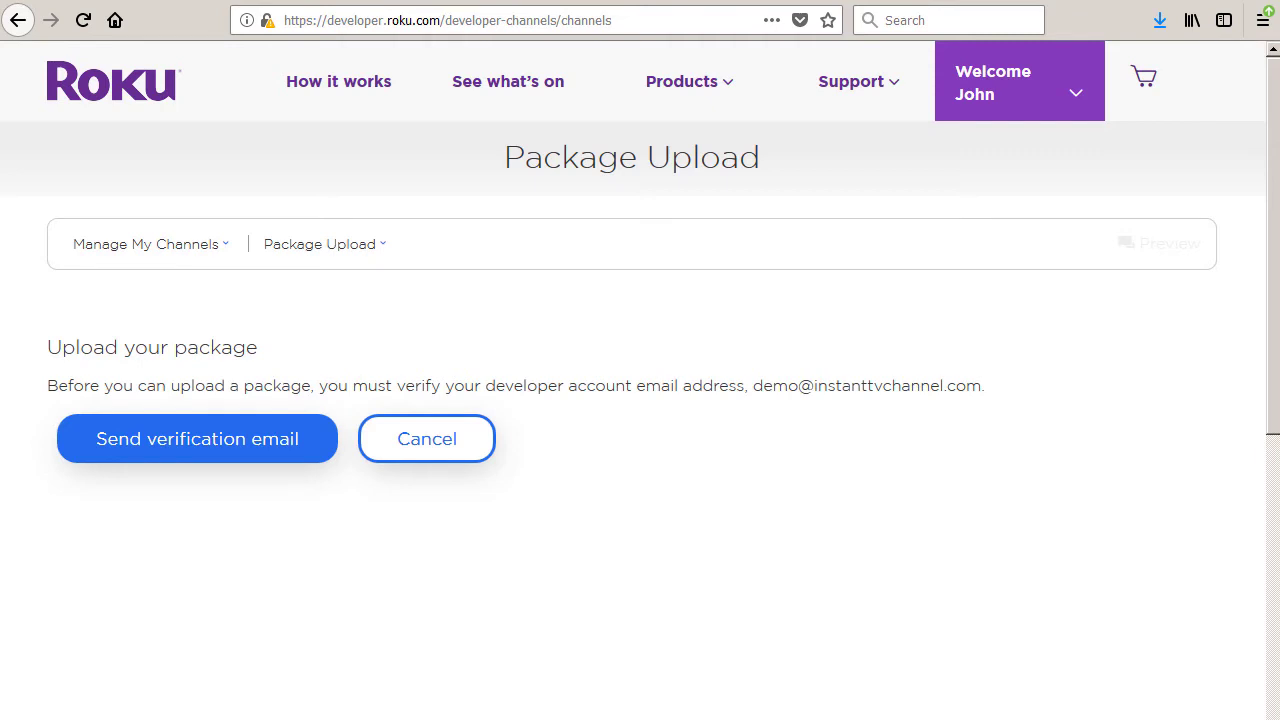
# Send the verification e-mail and return to the Package Upload form once verified
pyautogui.click(188, 445)
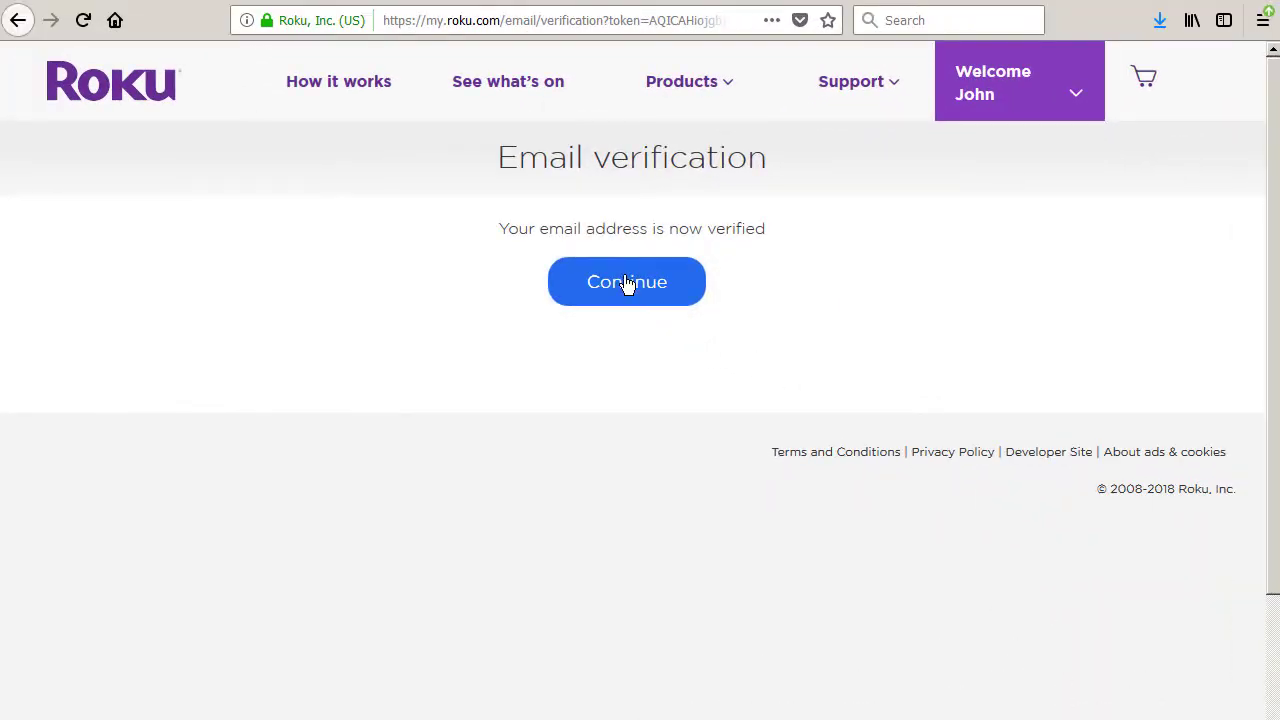
pyautogui.click(626, 283)
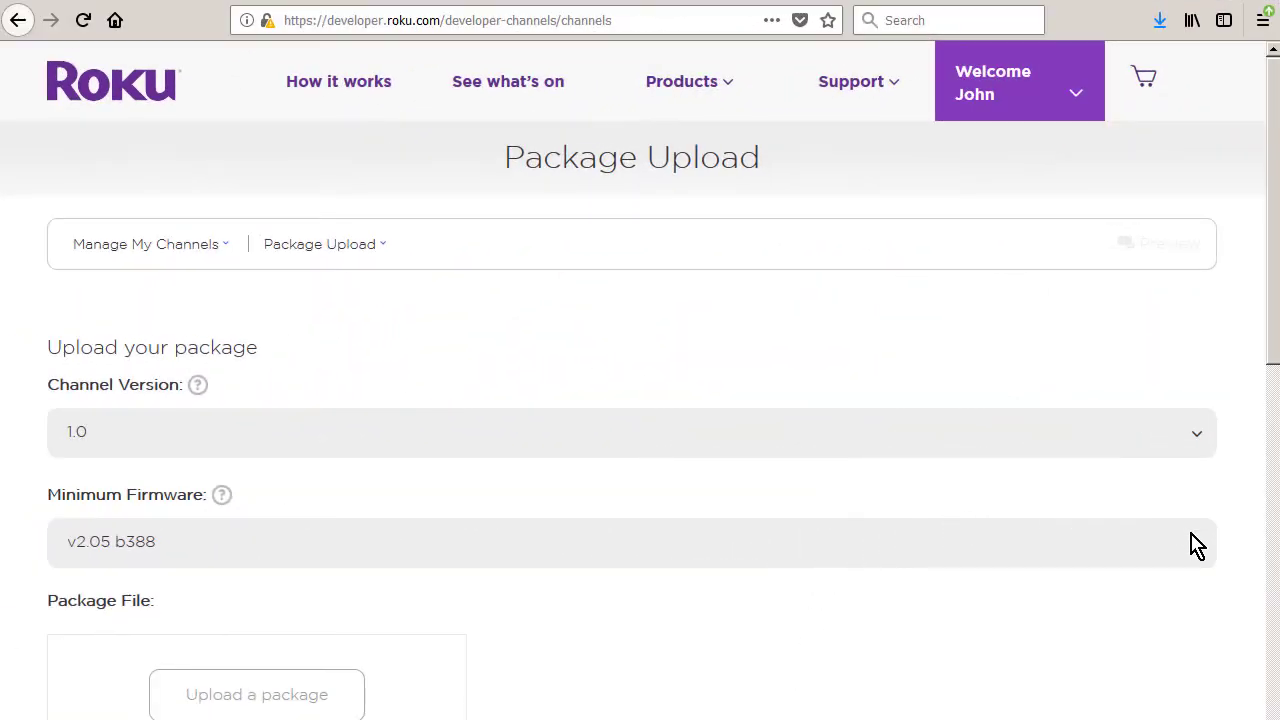
# Choose v7.2 b1 from the Minimum Firmware list
pyautogui.click(1193, 545)
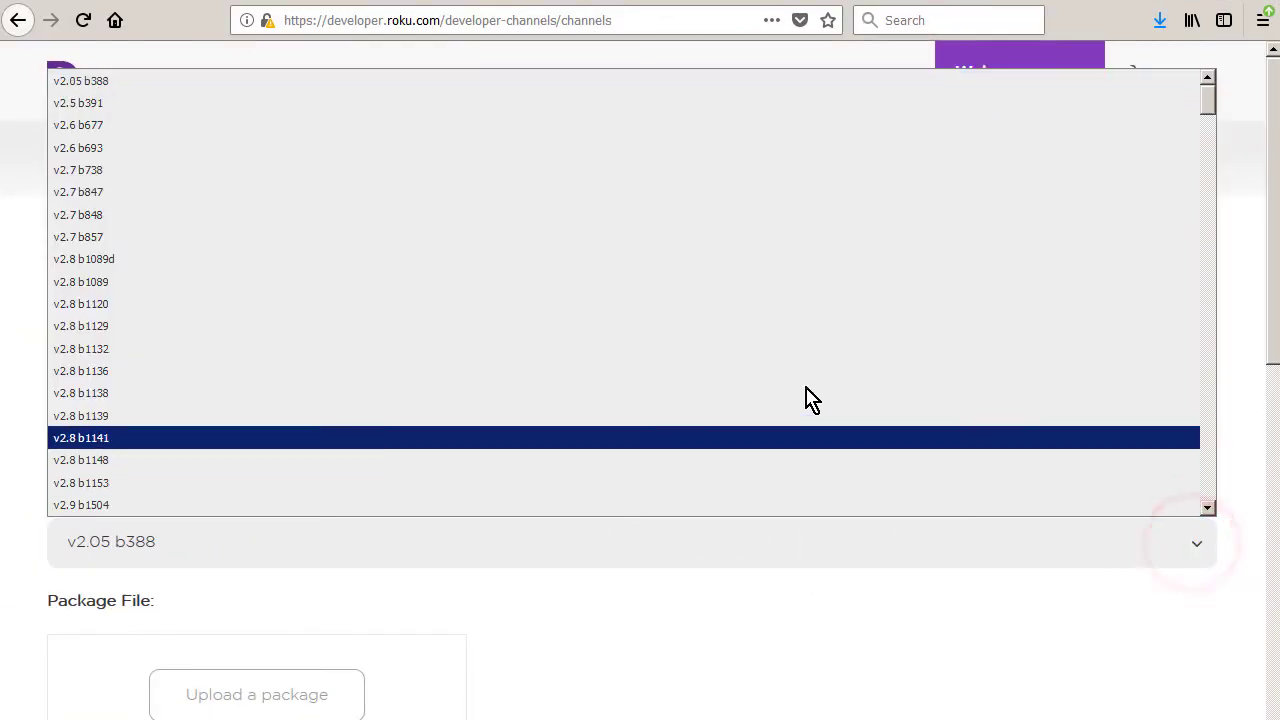
pyautogui.scroll(-10, 754, 366)
pyautogui.scroll(-15, 754, 376)
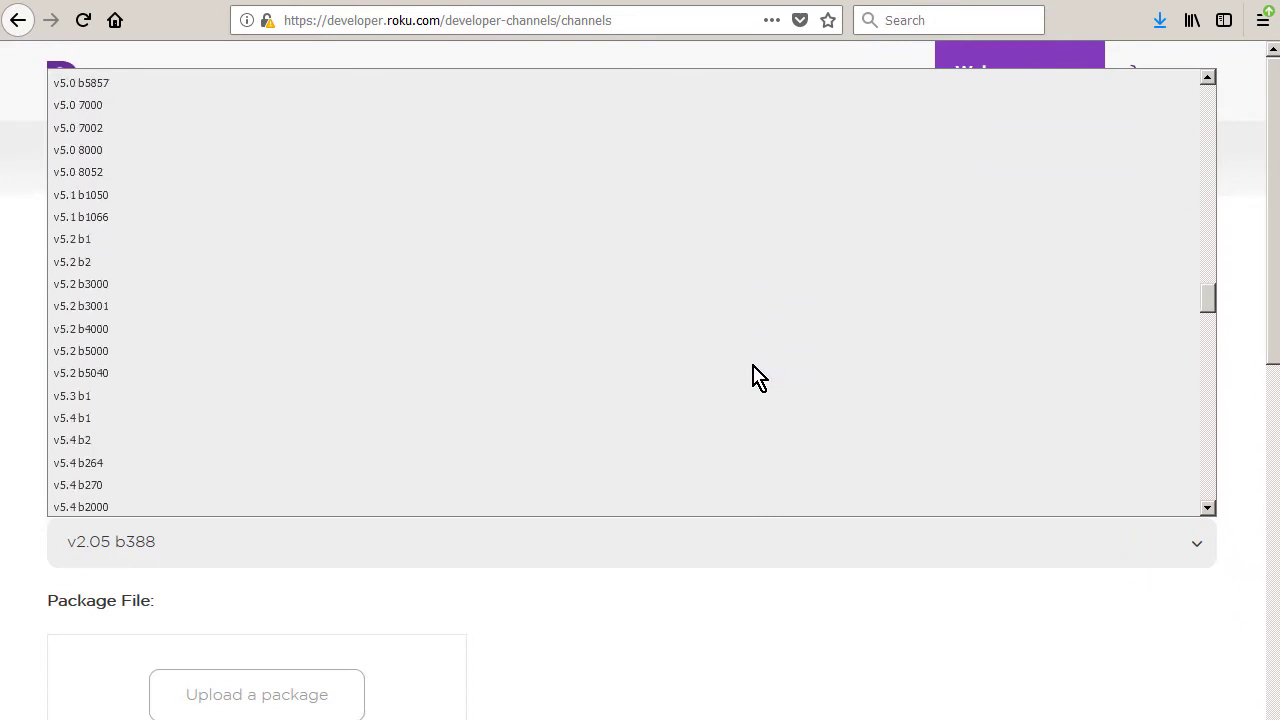
pyautogui.scroll(-3, 737, 380)
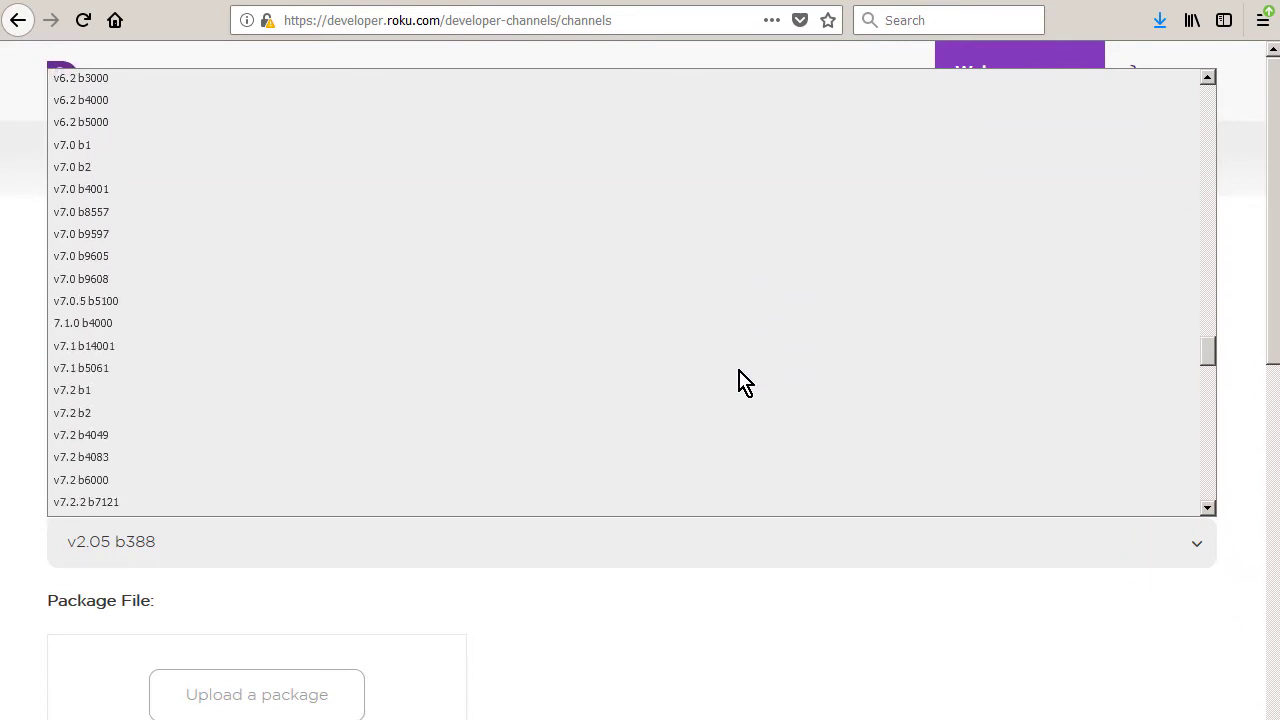
pyautogui.click(129, 396)
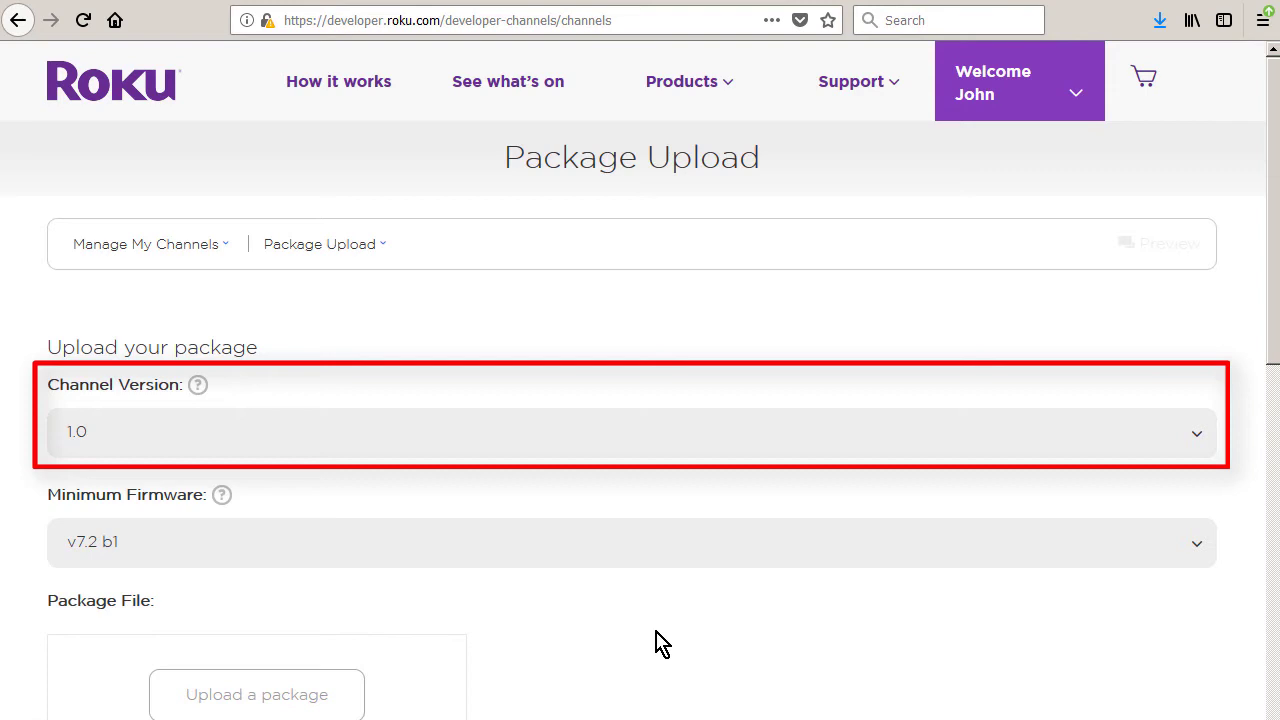
# Upload the package file my_quick_channel-U0448-01.00.0001.pkg to the form
pyautogui.click(279, 700)
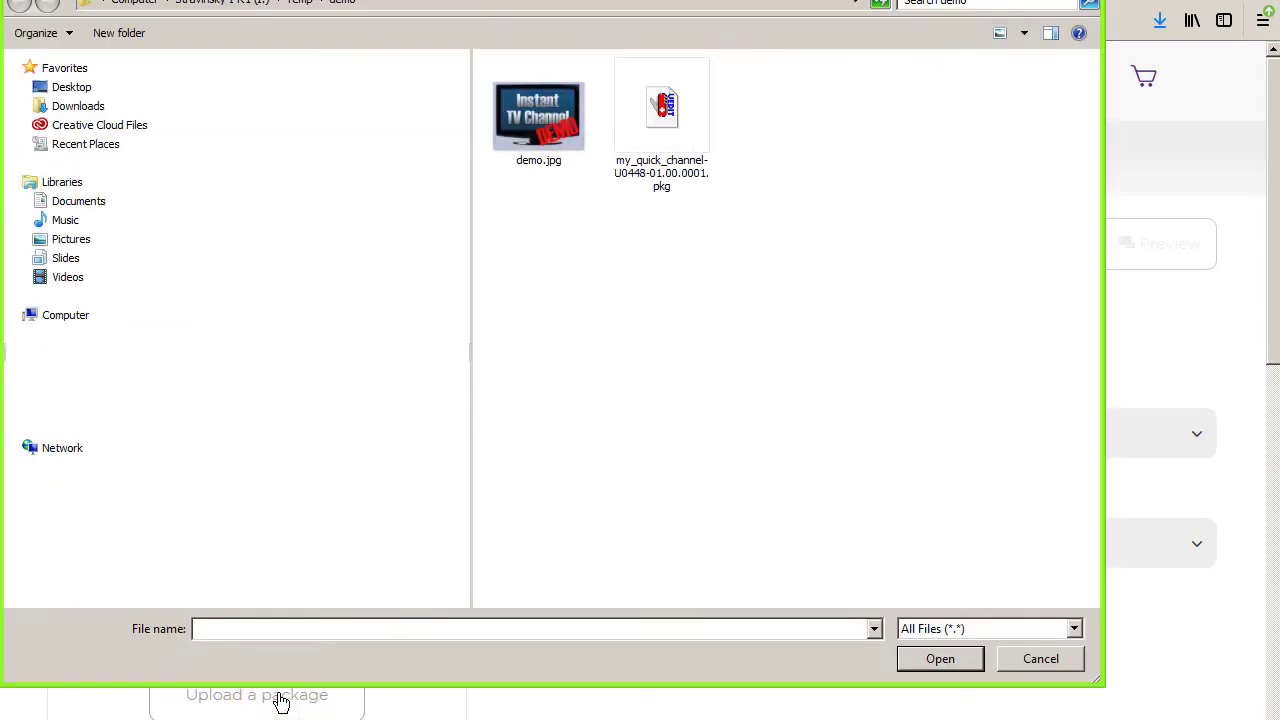
pyautogui.click(667, 132)
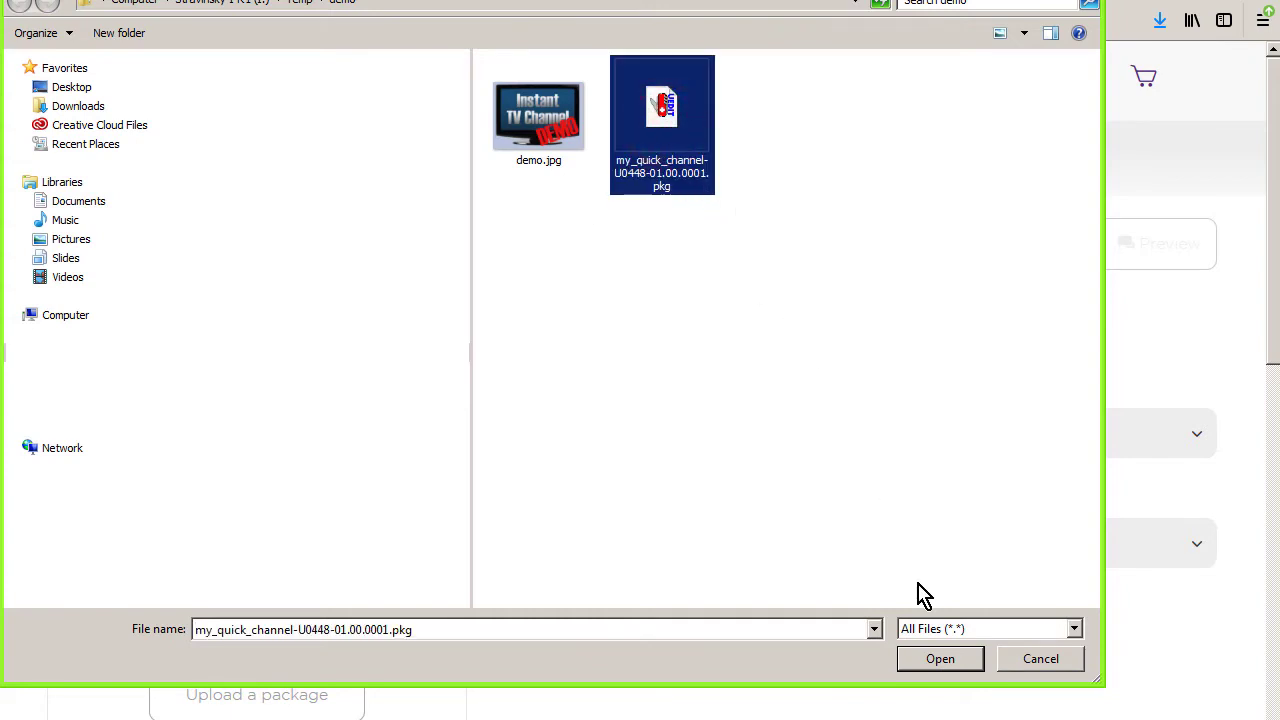
pyautogui.click(940, 662)
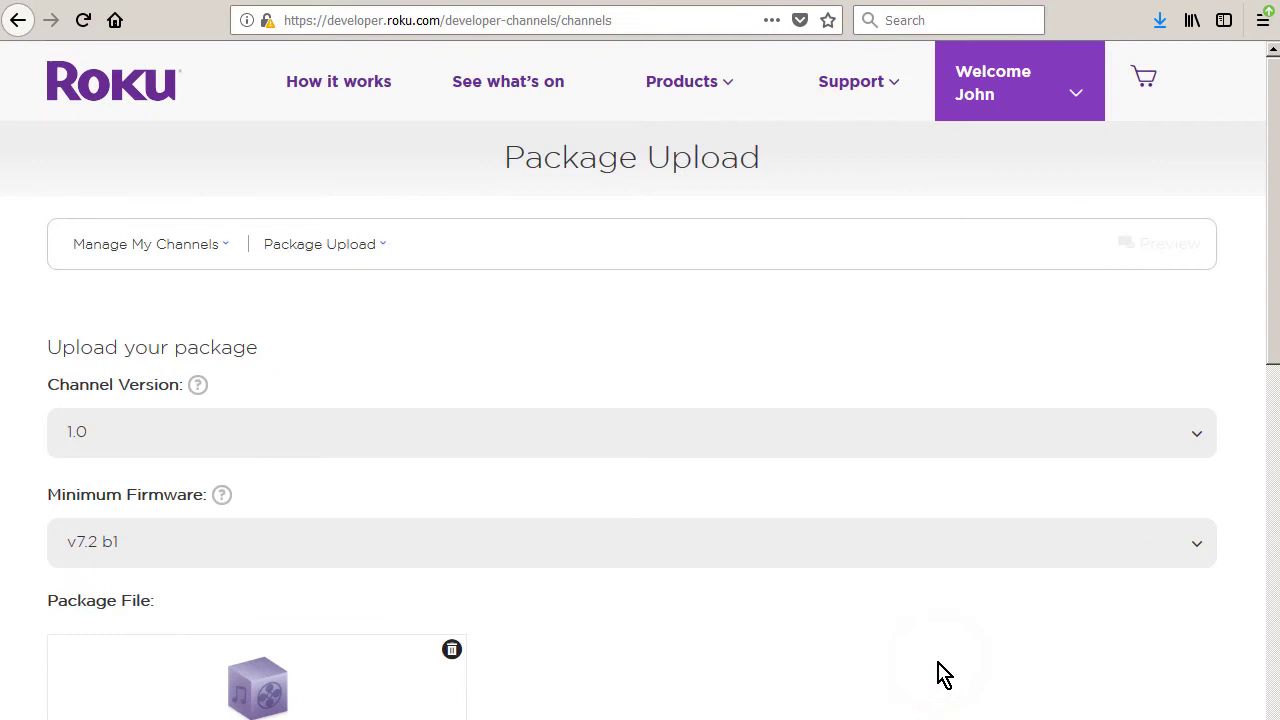
pyautogui.scroll(-3, 945, 675)
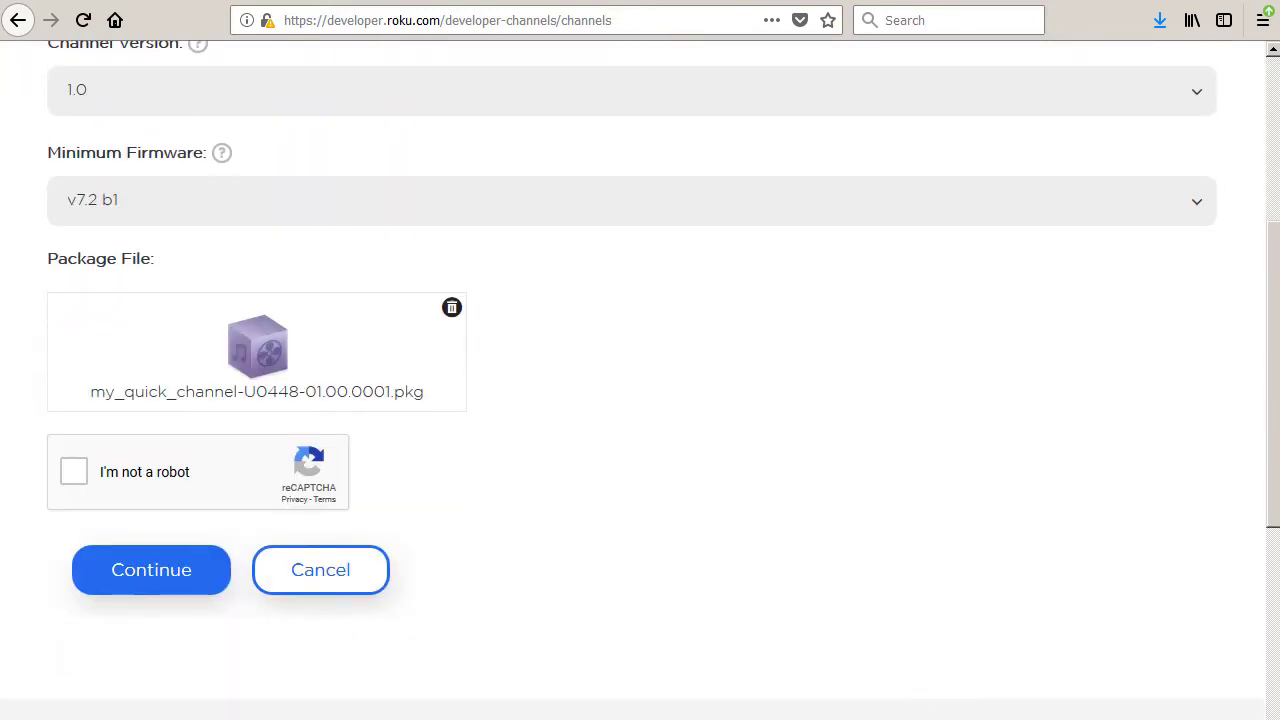
# Pass the reCAPTCHA check, submit the uploaded package, and go to Demo SDK Channel's Preview and Publish page
pyautogui.click(74, 473)
pyautogui.click(158, 578)
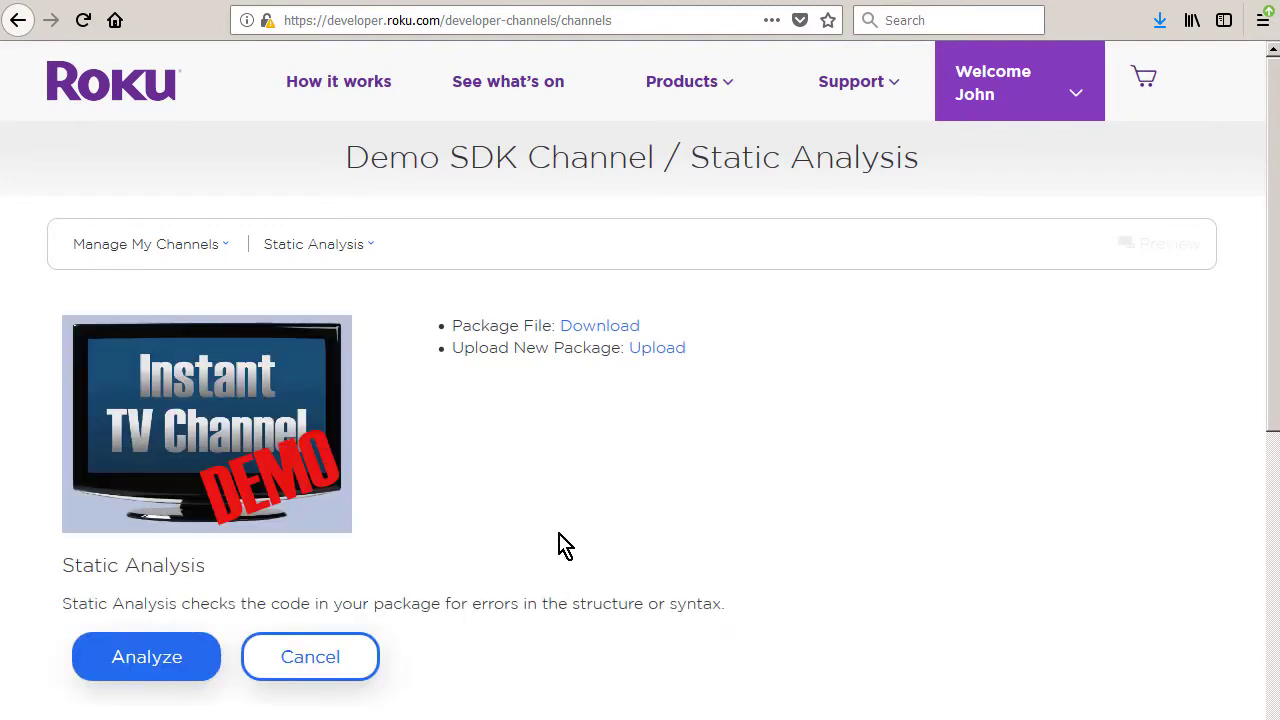
pyautogui.click(316, 246)
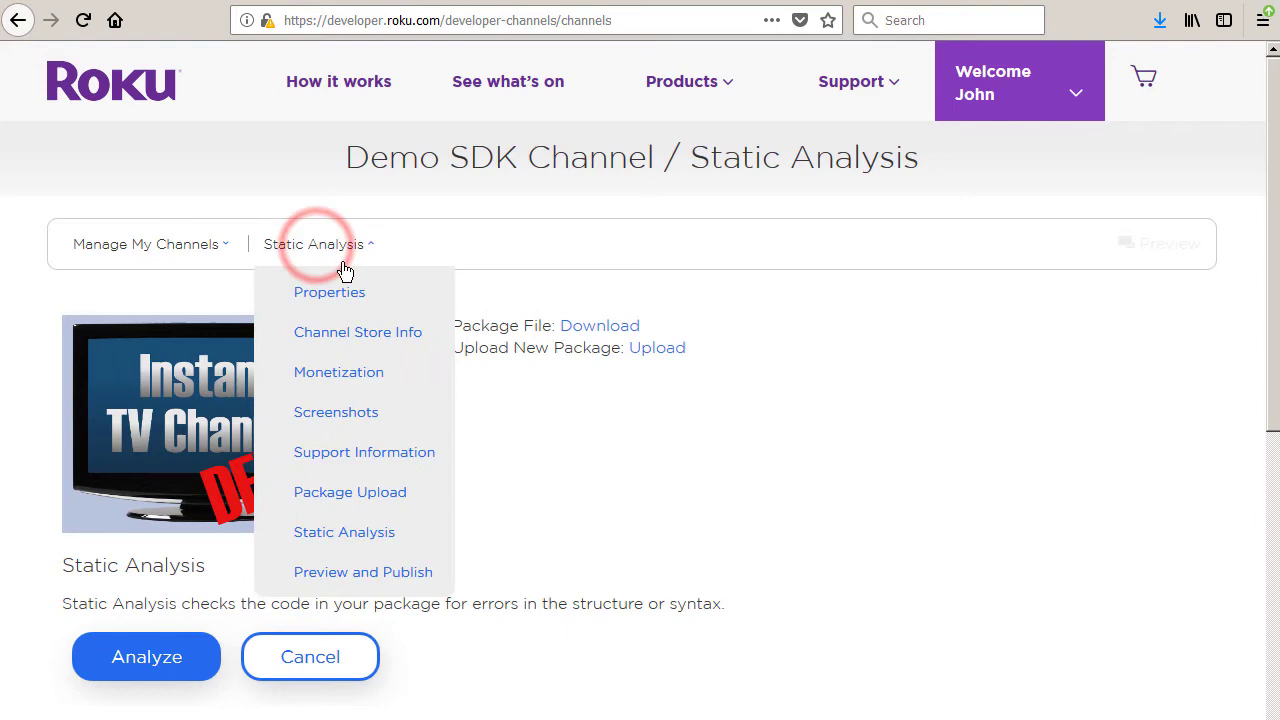
pyautogui.click(361, 578)
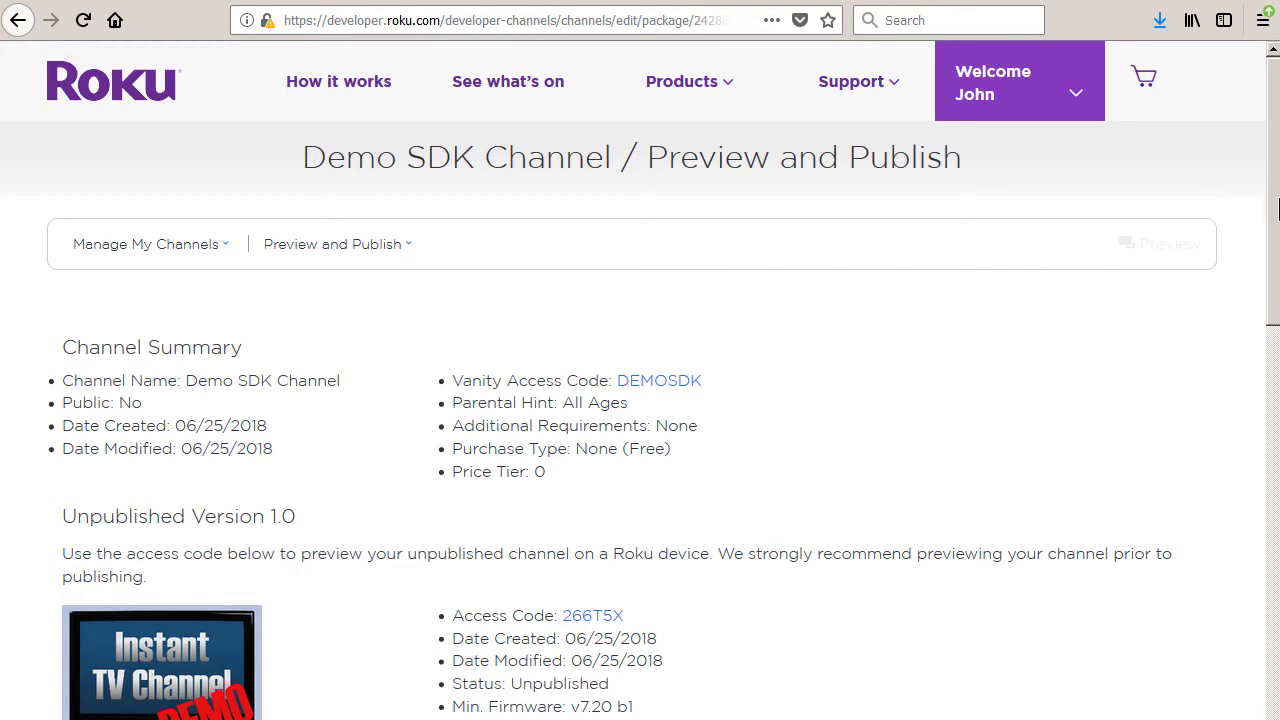
pyautogui.moveTo(1274, 214); pyautogui.dragTo(1229, 489)
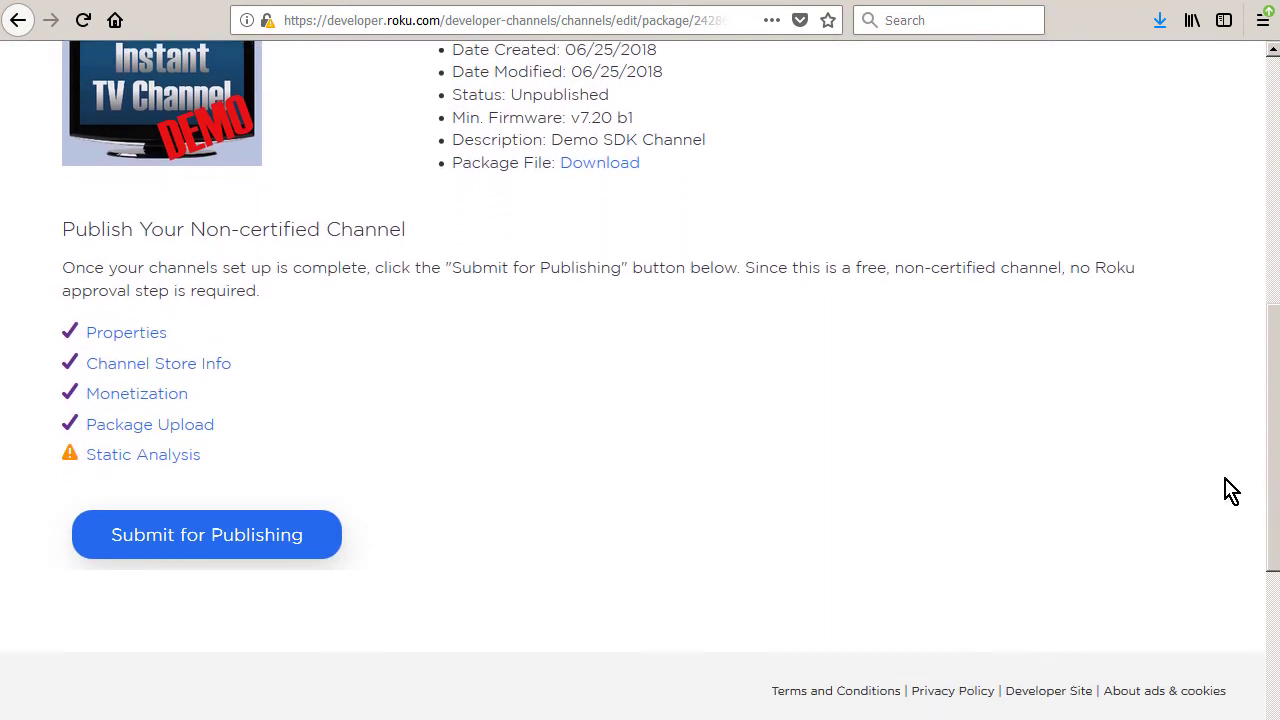
pyautogui.click(218, 546)
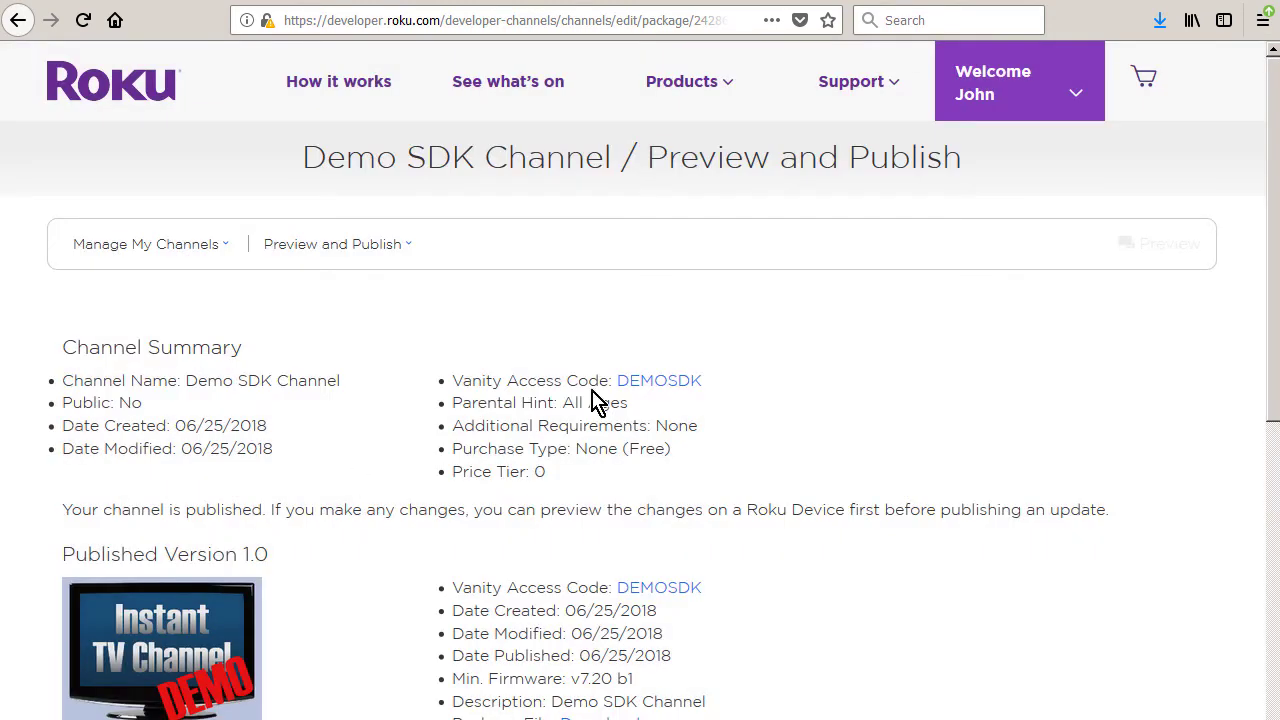
pyautogui.moveTo(1266, 346); pyautogui.dragTo(1266, 486)
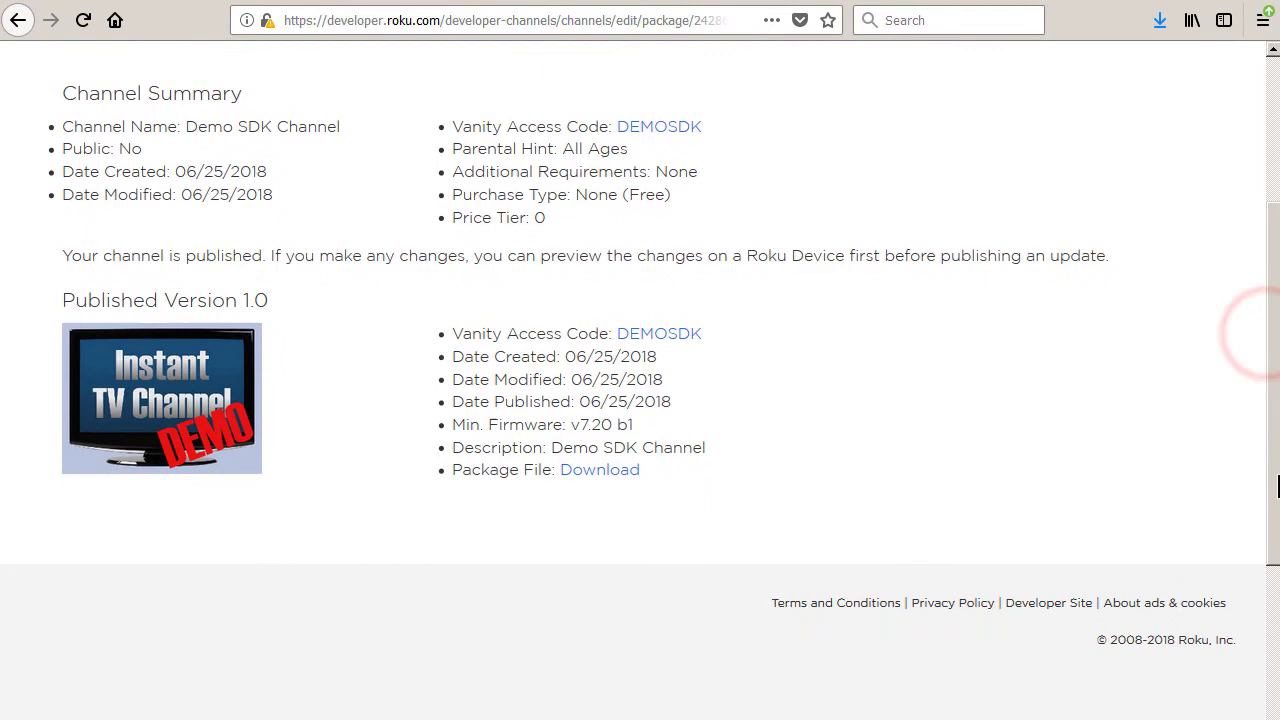
pyautogui.click(646, 334)
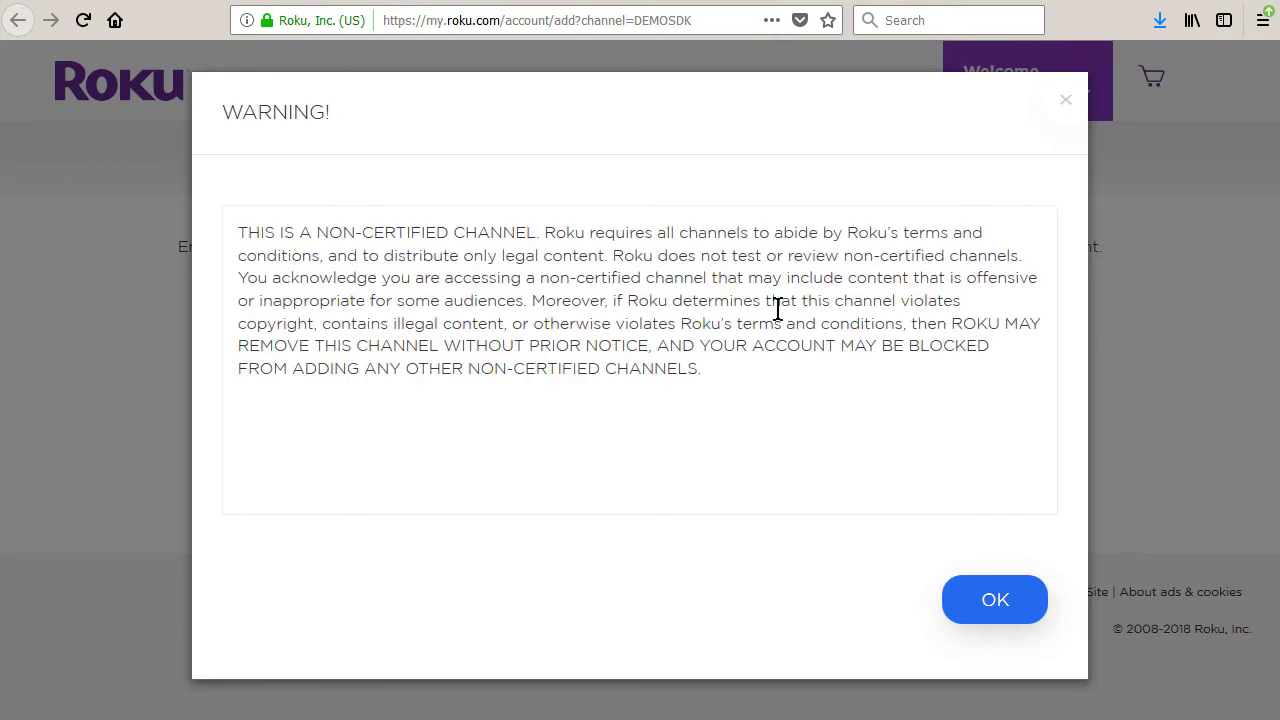
# Accept the non-certified warning, confirm adding Demo SDK Channel, and return to the account page
pyautogui.click(991, 604)
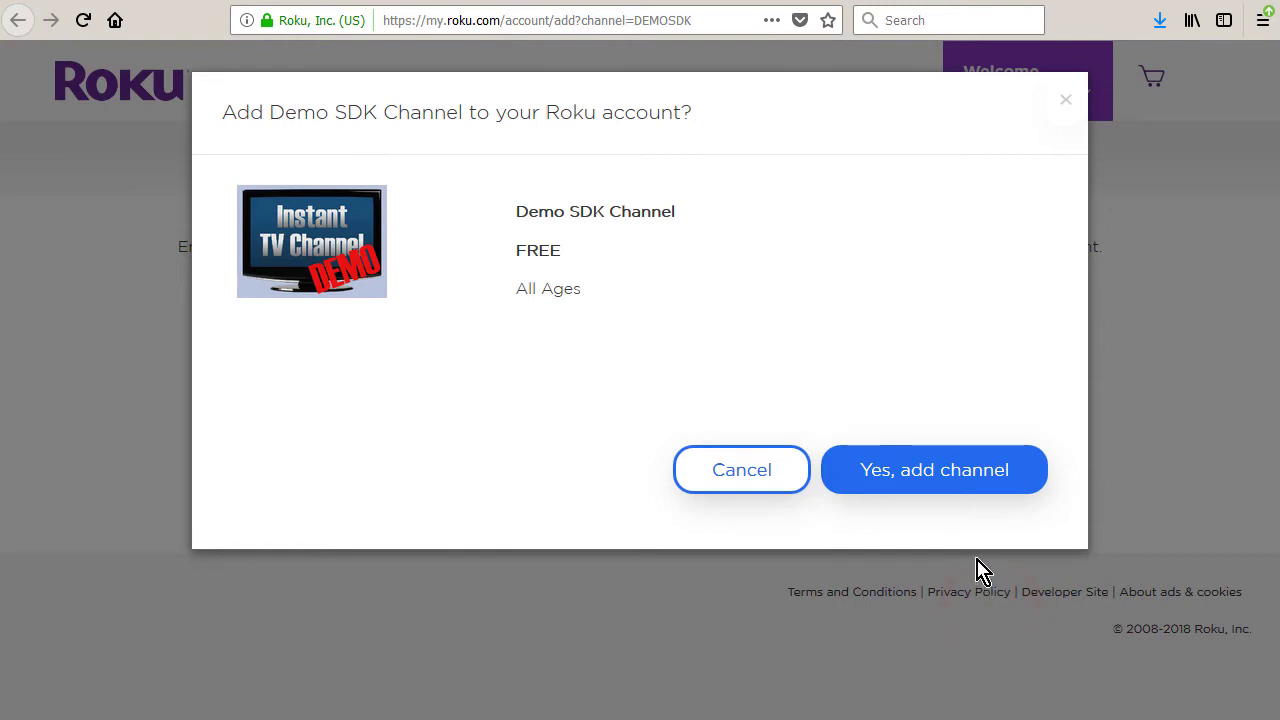
pyautogui.click(961, 481)
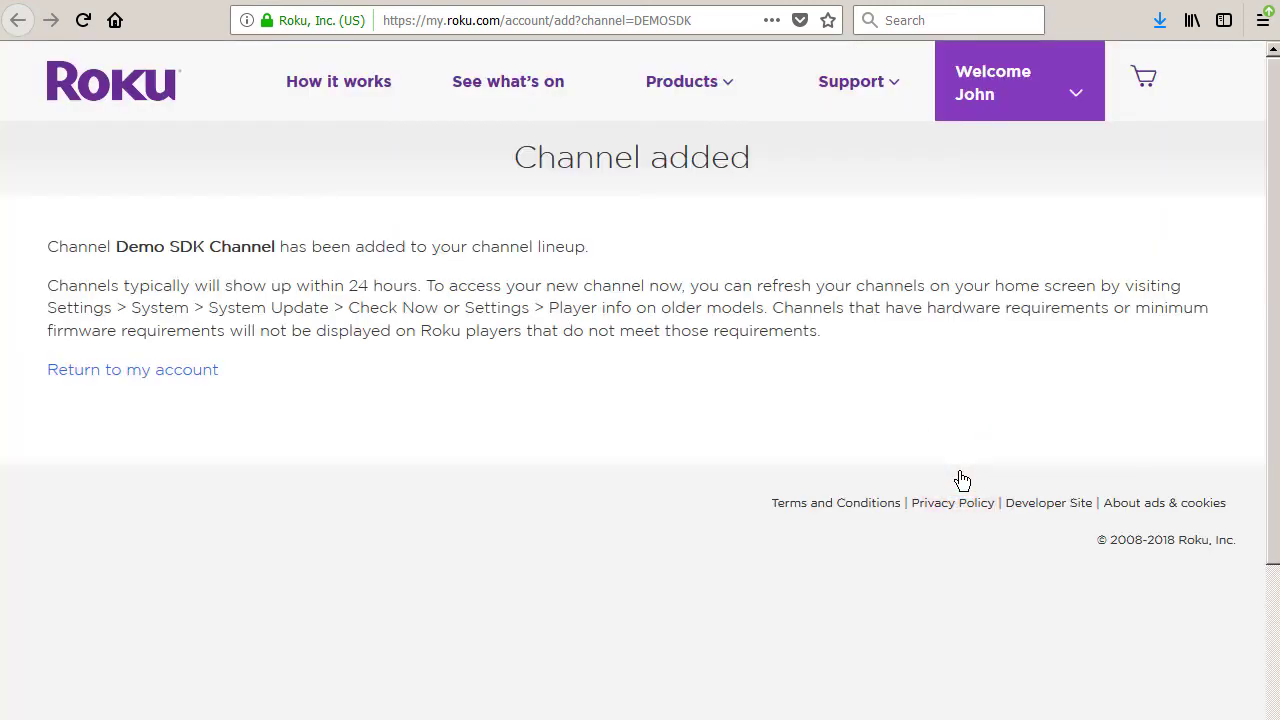
pyautogui.click(128, 372)
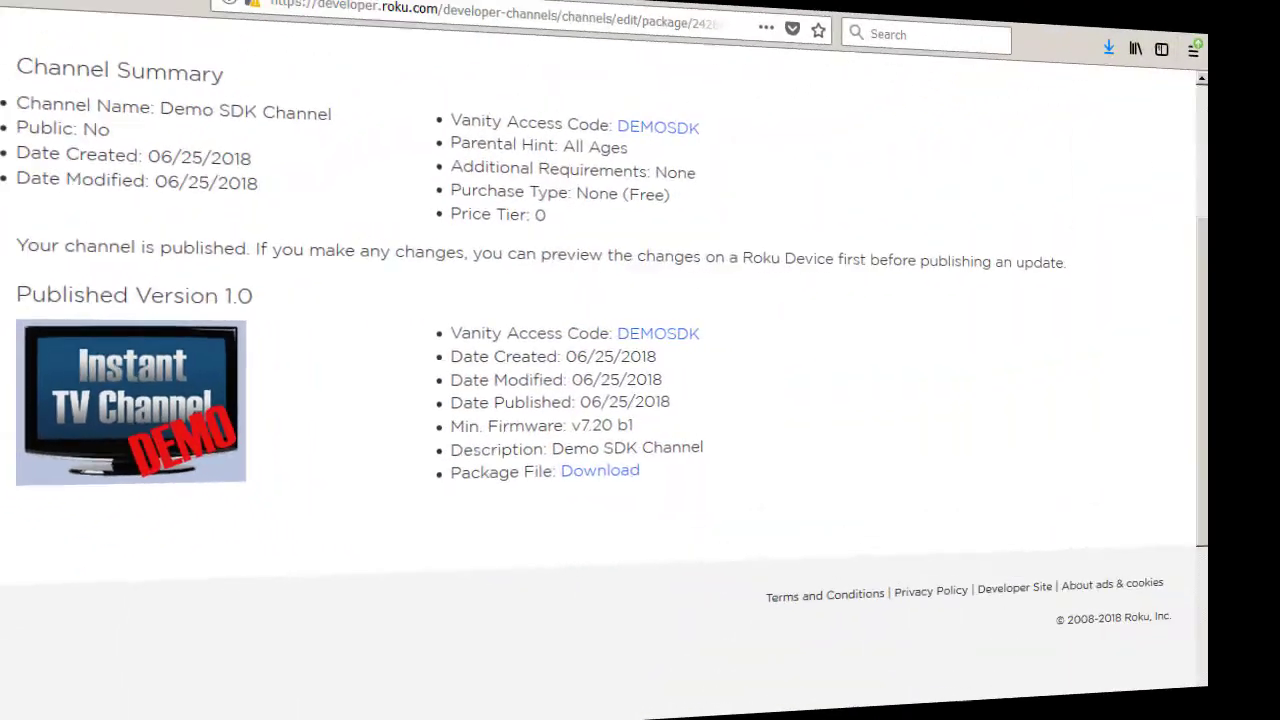
# Scroll back to the top and open the Preview and Publish breadcrumb dropdown of setup sections
pyautogui.moveTo(1273, 416); pyautogui.dragTo(1270, 235)
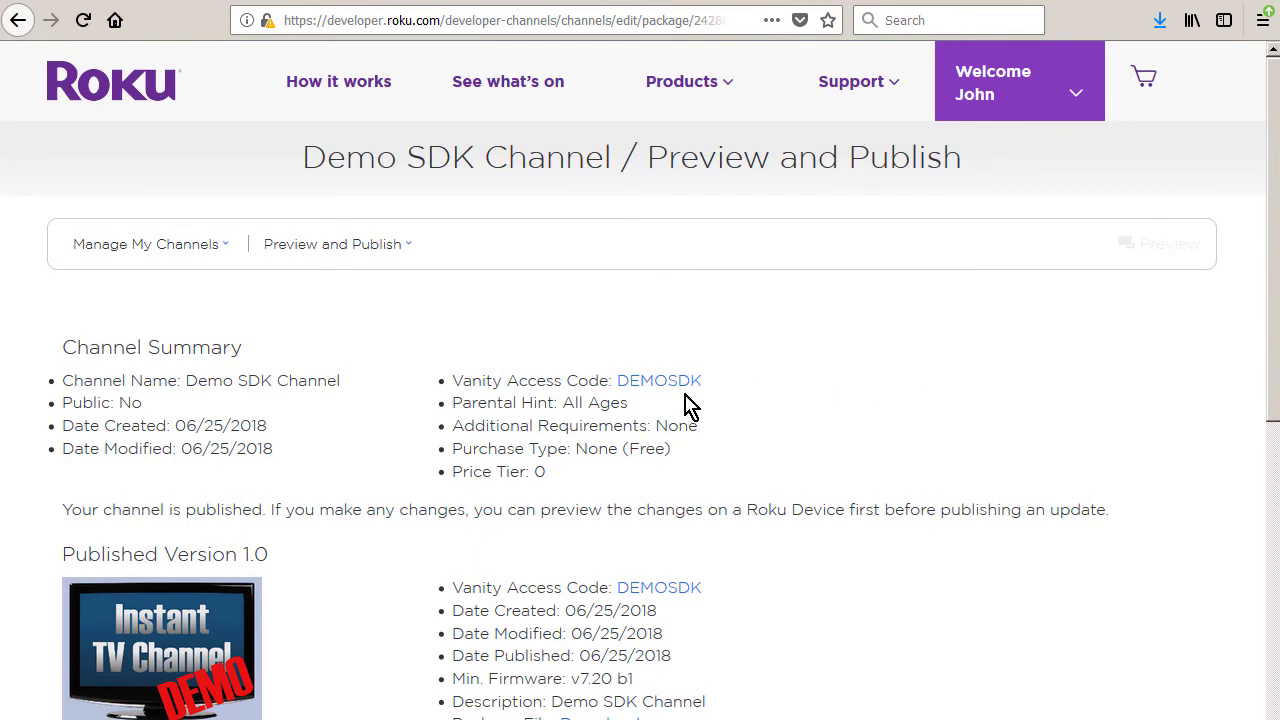
pyautogui.click(399, 253)
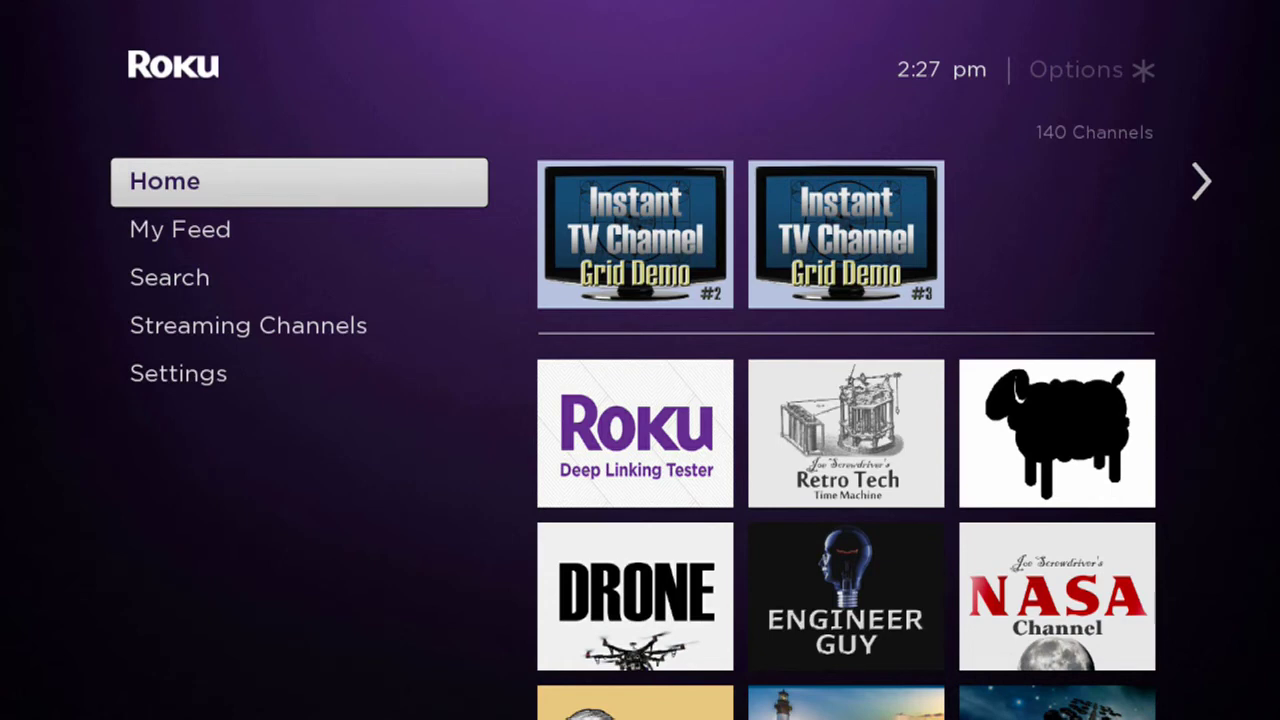
# Run Settings > System > System update check, confirming software 8.1.0 is current, then return Home
pyautogui.press('Up')
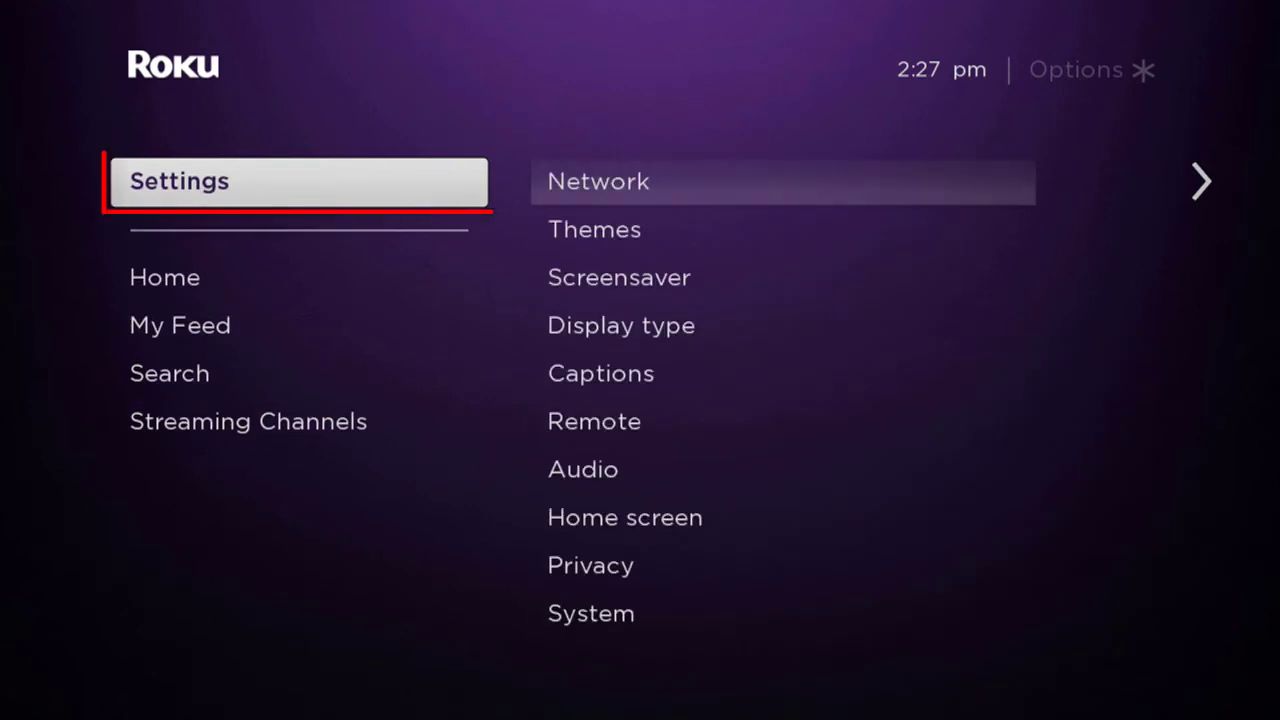
pyautogui.press('Right')
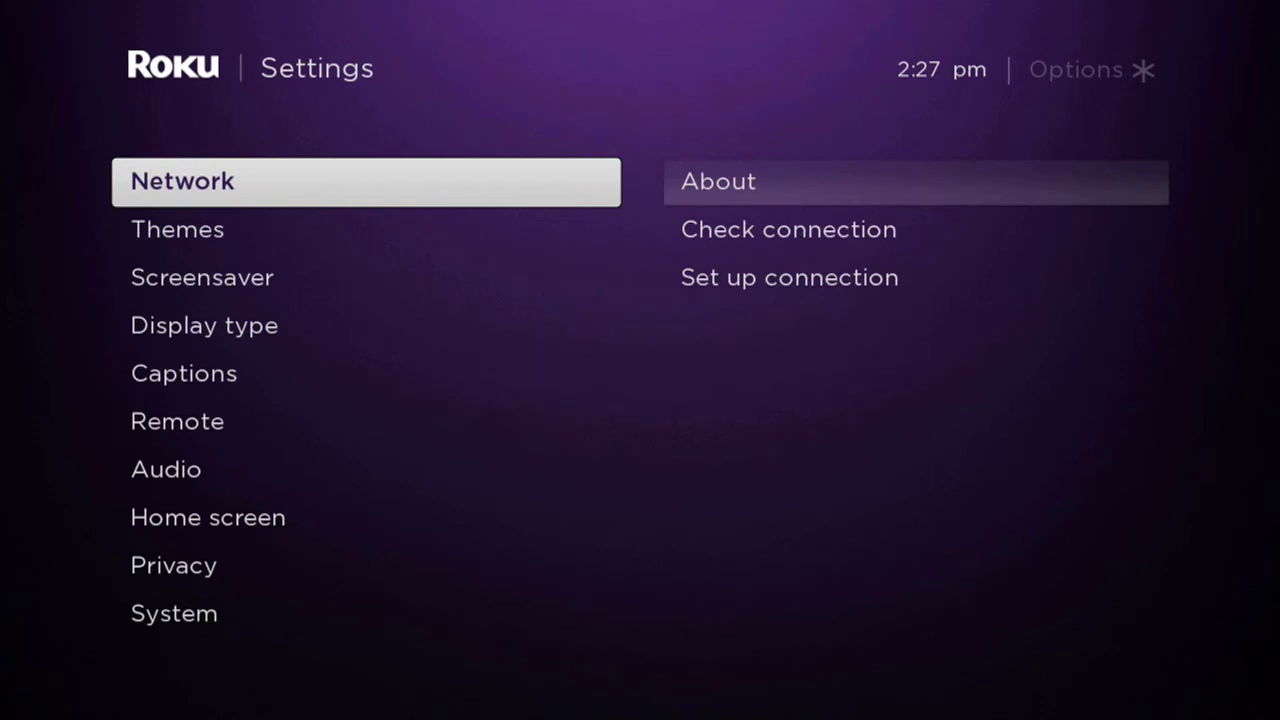
pyautogui.press('Up')
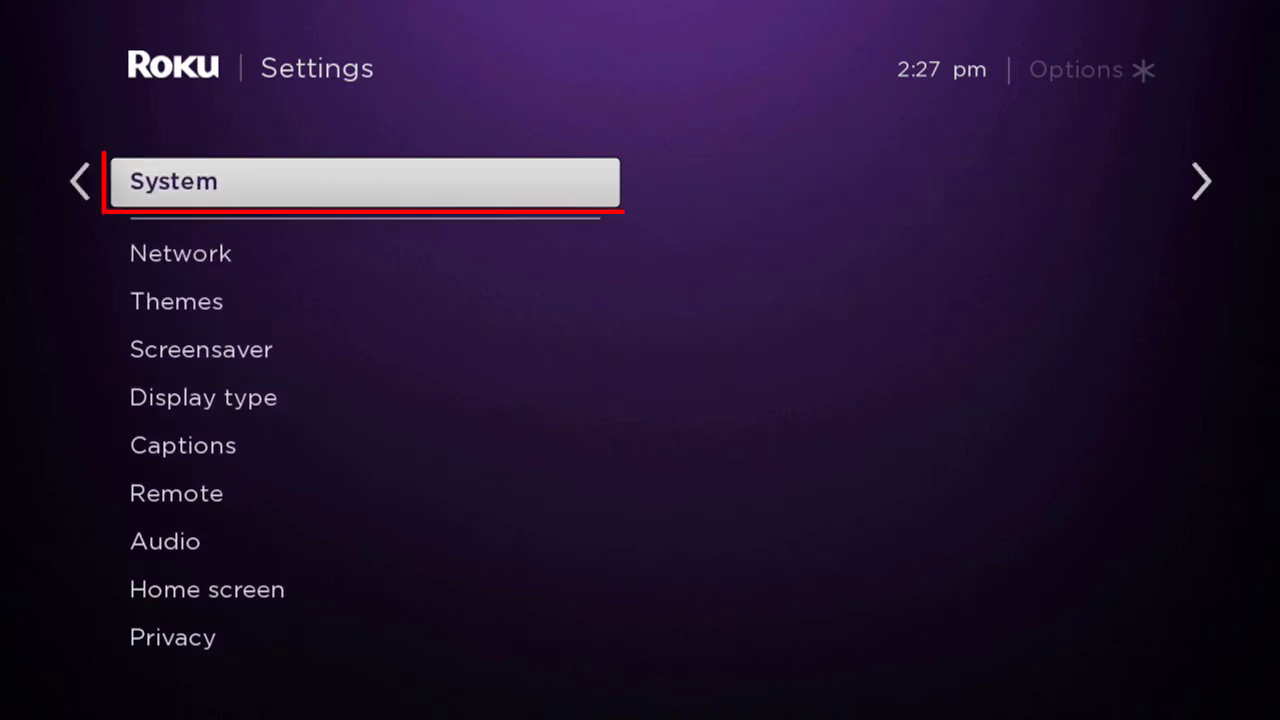
pyautogui.press('Right')
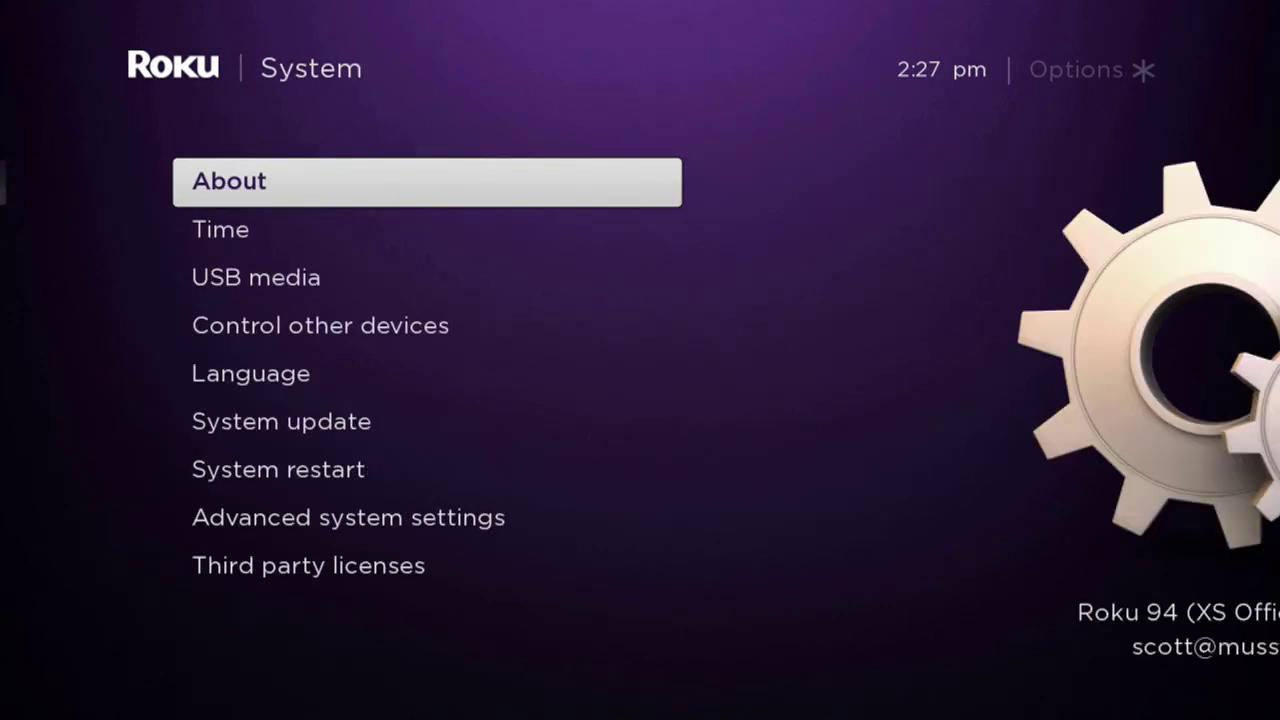
pyautogui.press('Up')
pyautogui.press('Up')
pyautogui.press('Up')
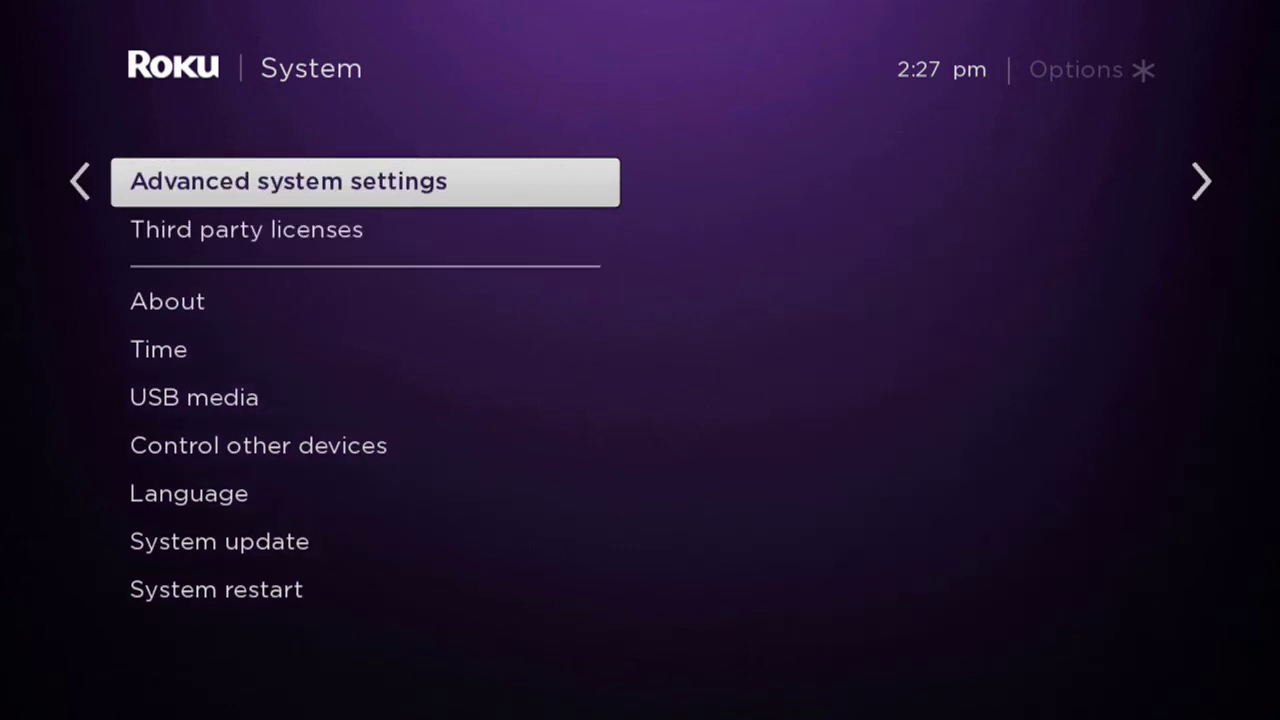
pyautogui.press('Up')
pyautogui.press('Right')
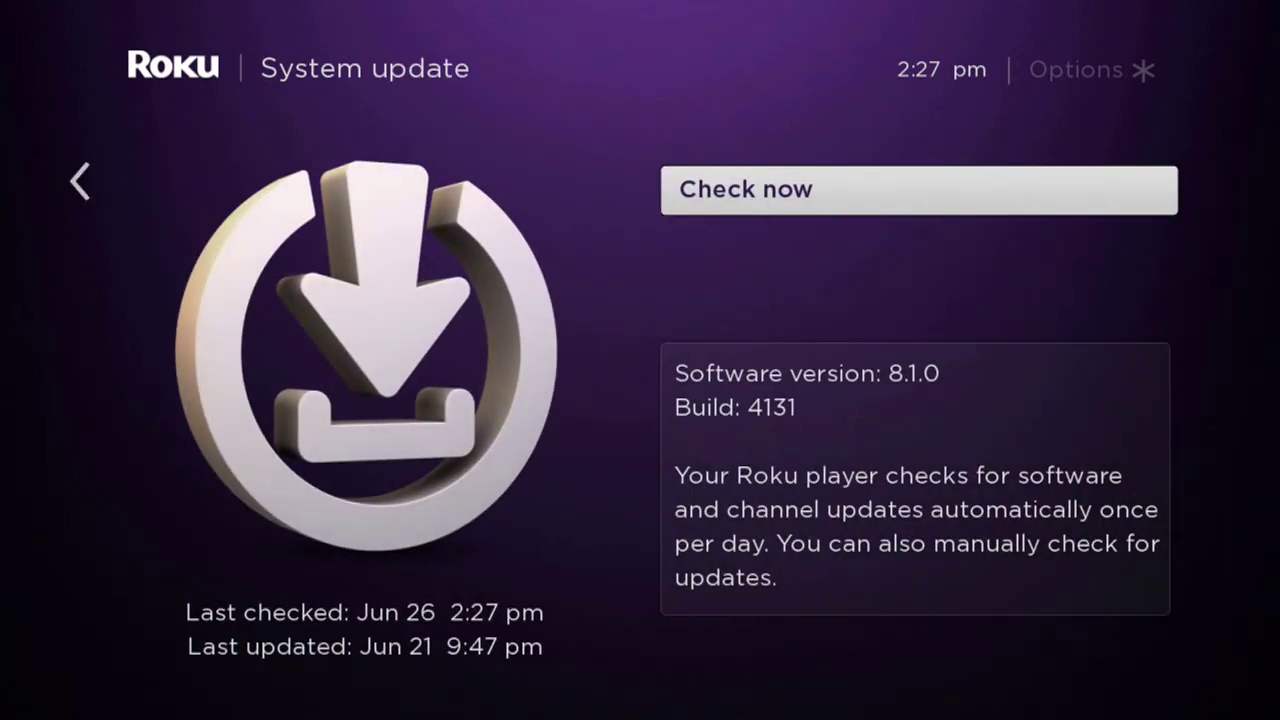
pyautogui.press('Return')
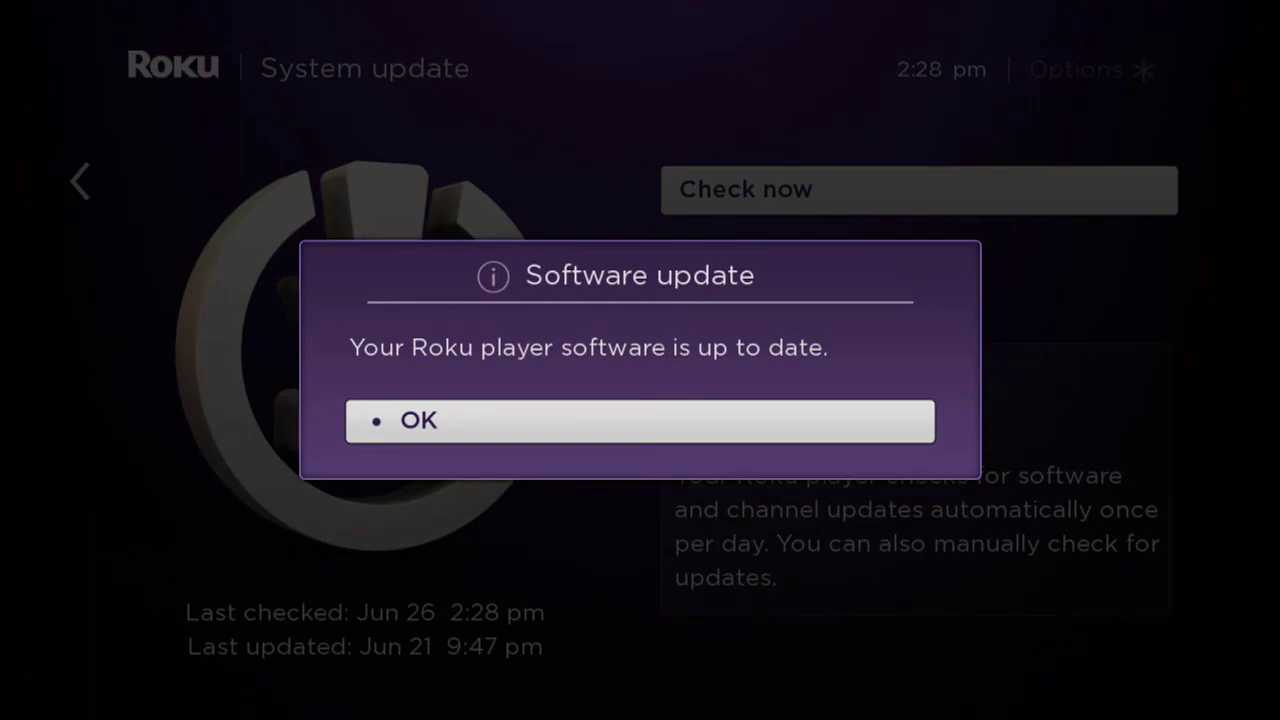
pyautogui.press('Return')
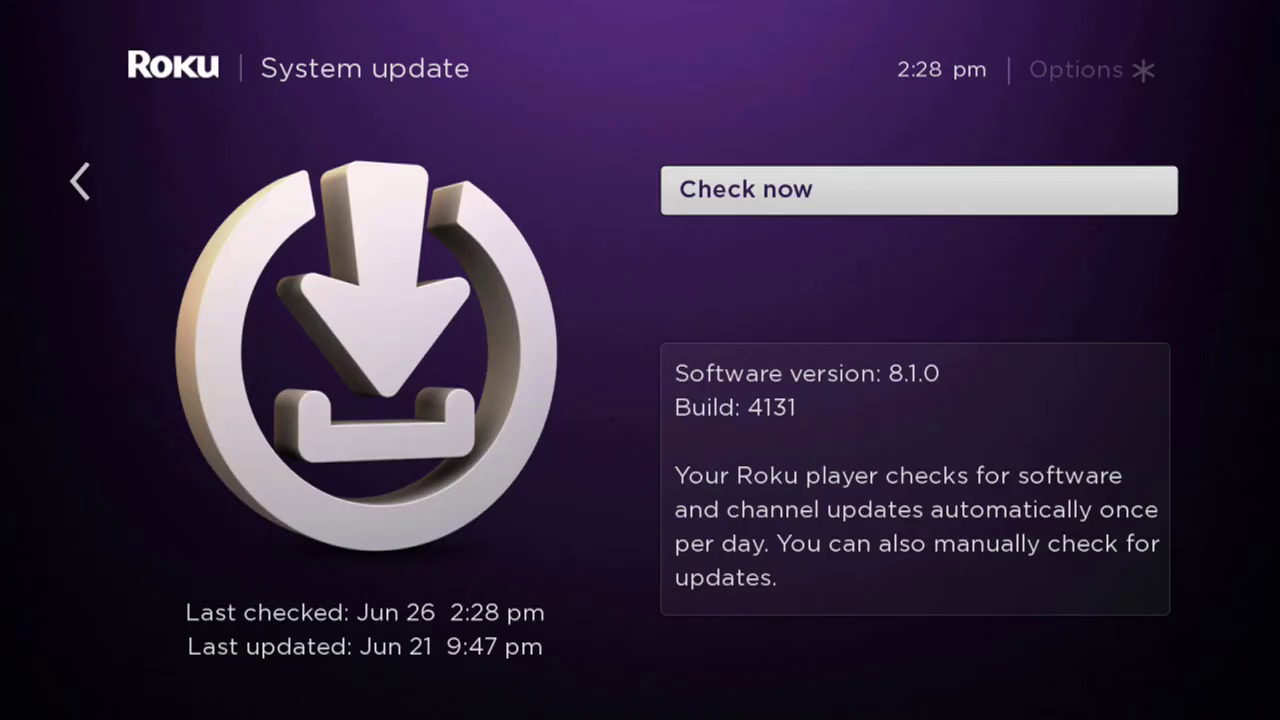
pyautogui.press('Left')
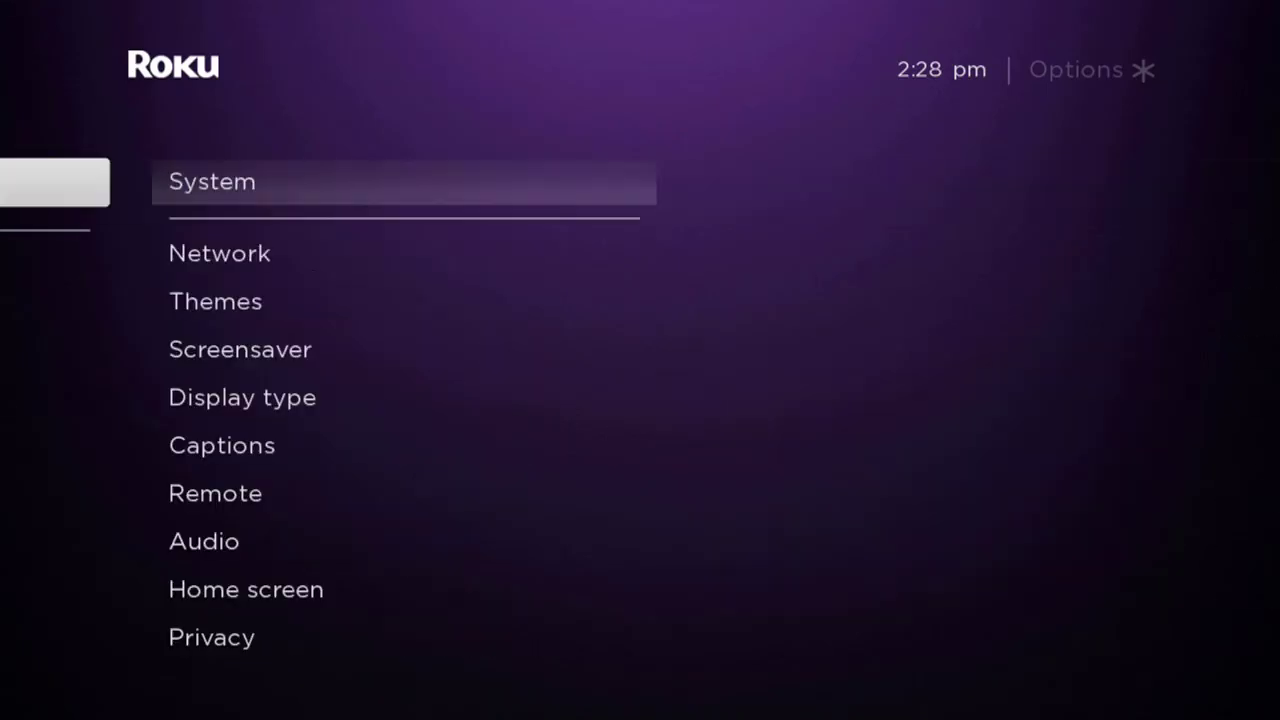
pyautogui.press('Left')
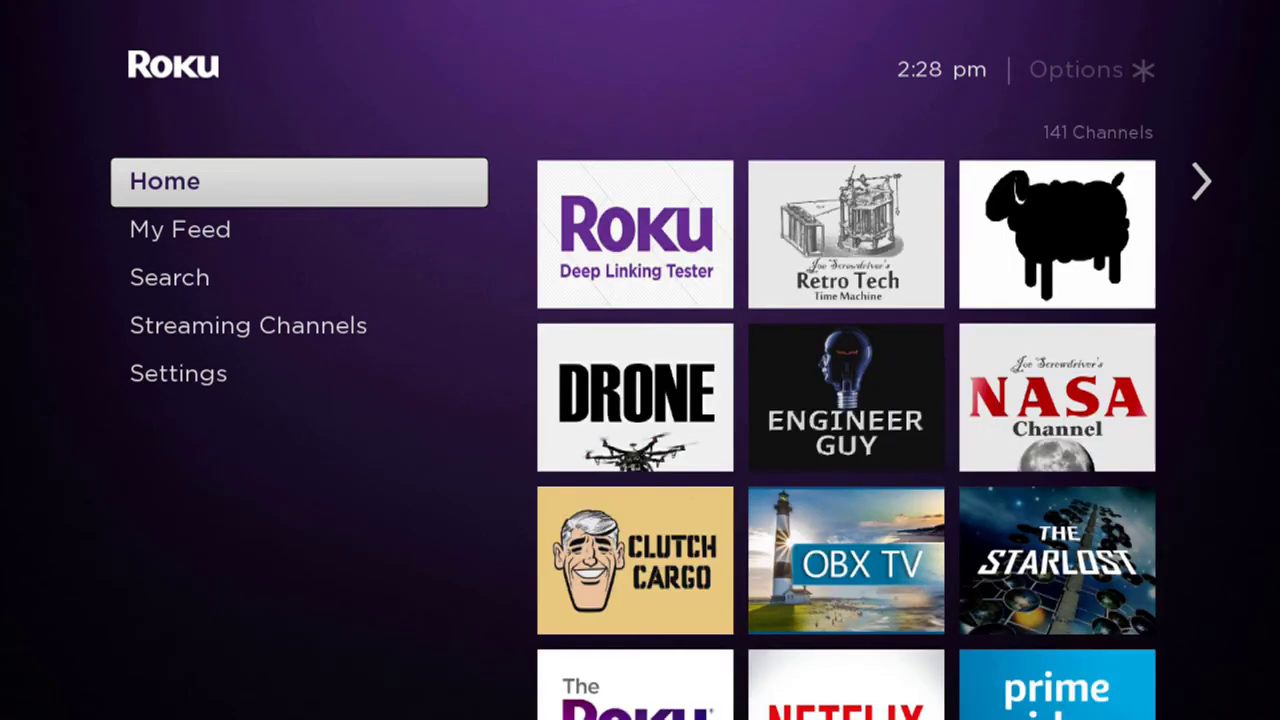
# Launch the My Quick Channel tile in the Grid Demo row to open Plan 9 From Outer Space
pyautogui.press('Right')
pyautogui.press('Up')
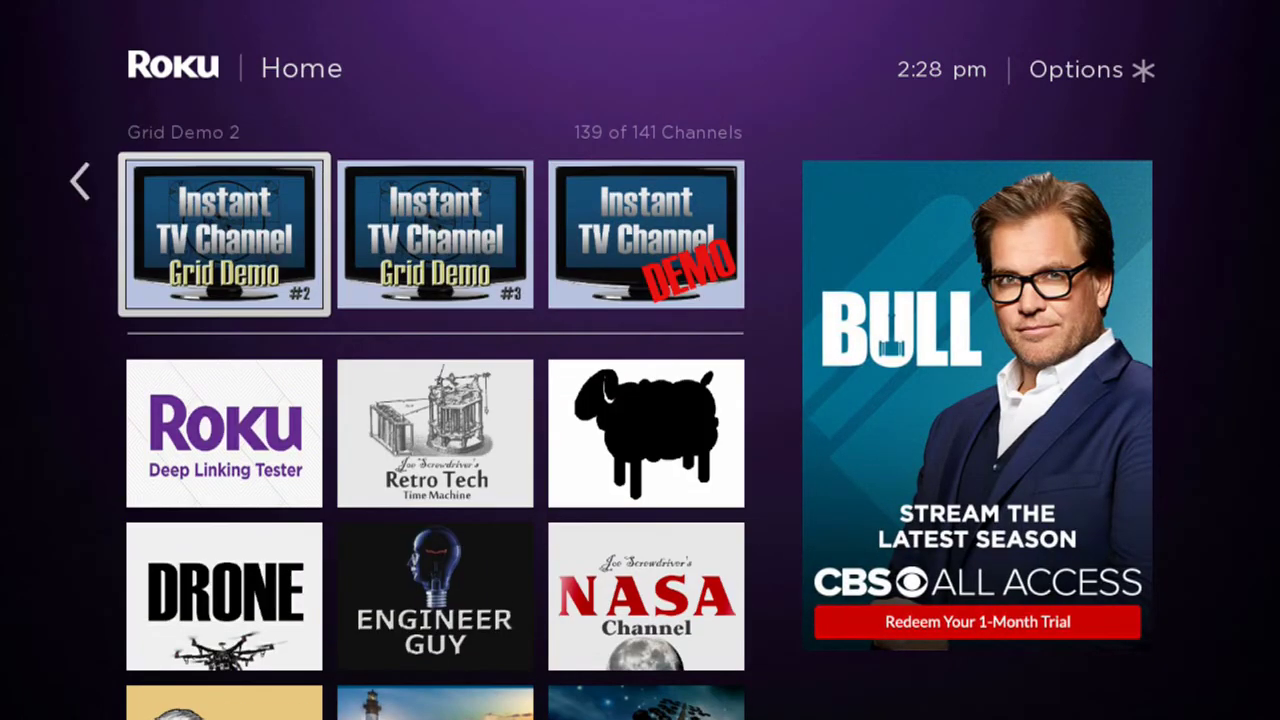
pyautogui.press('Right')
pyautogui.press('Right')
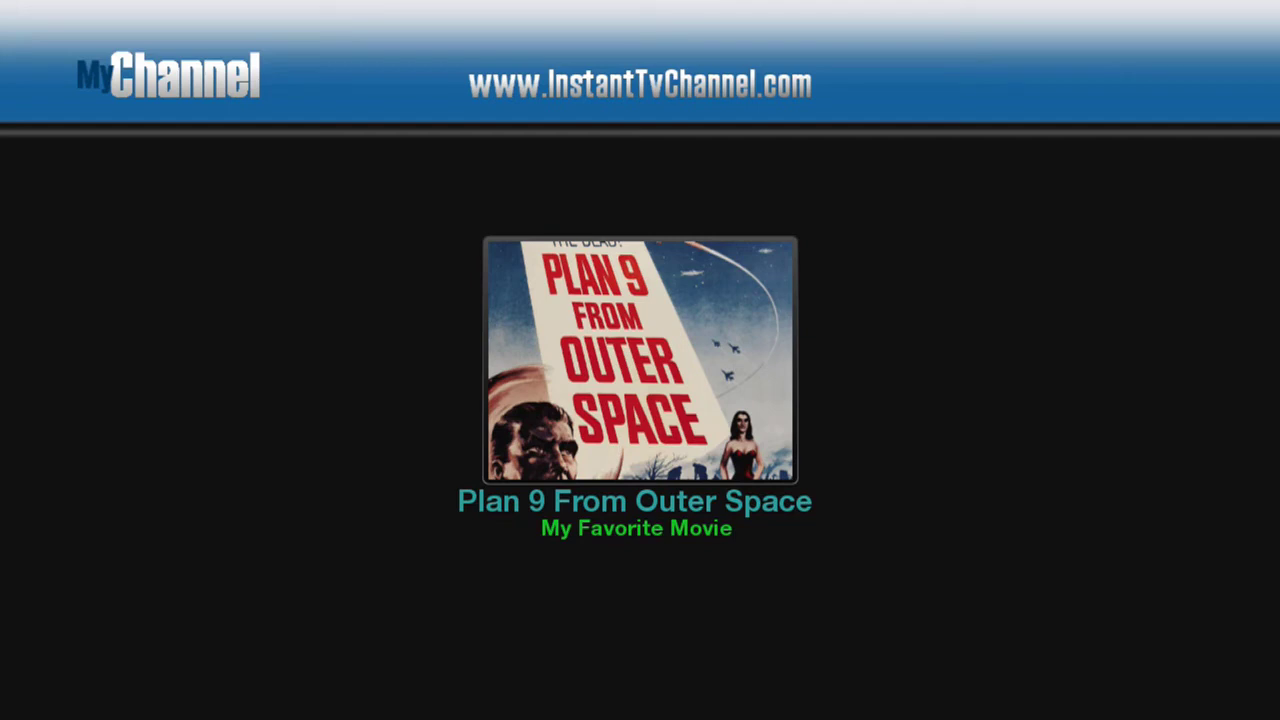
pyautogui.press('Return')
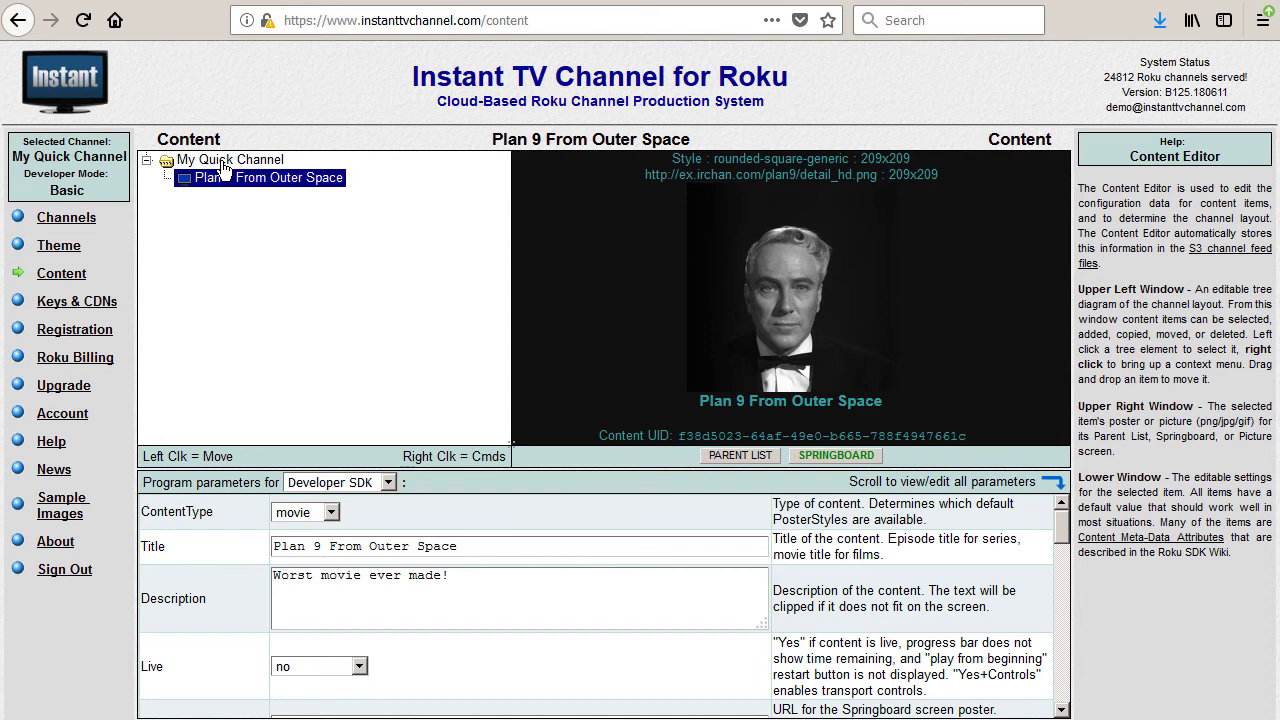
# Add two New Video or Audio items to My Quick Channel
pyautogui.rightClick(220, 162)
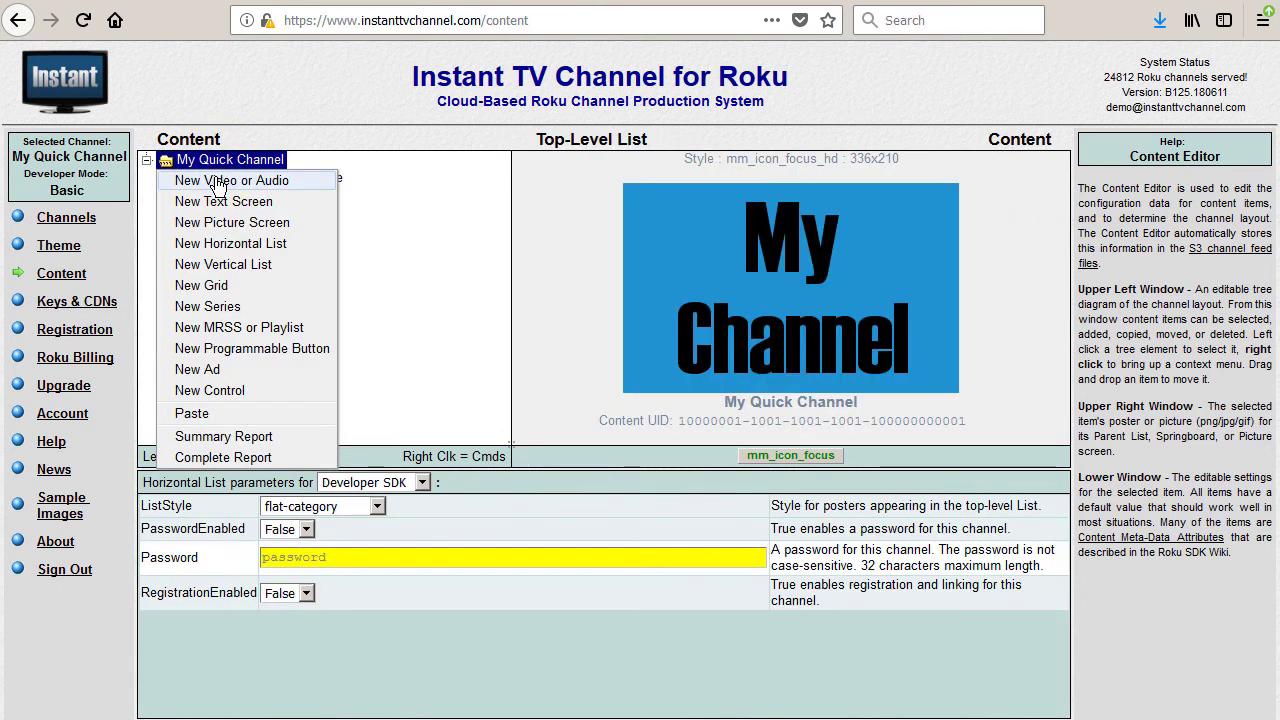
pyautogui.click(217, 184)
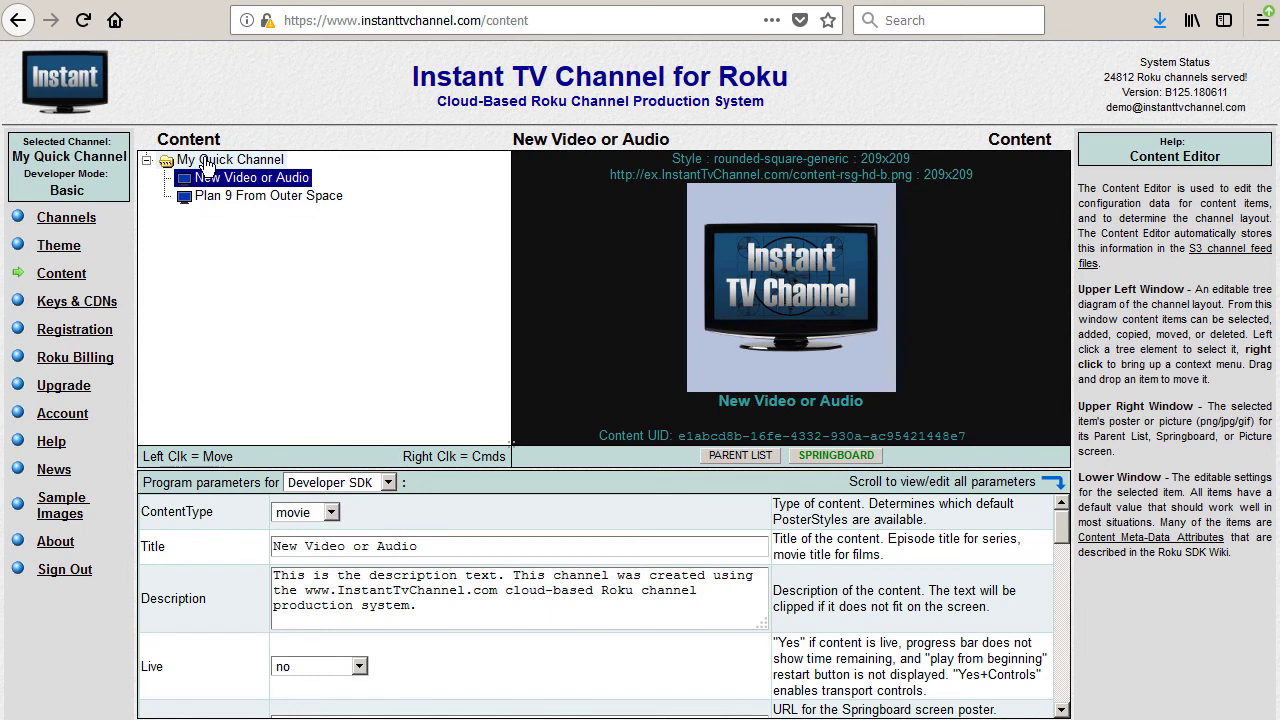
pyautogui.rightClick(207, 165)
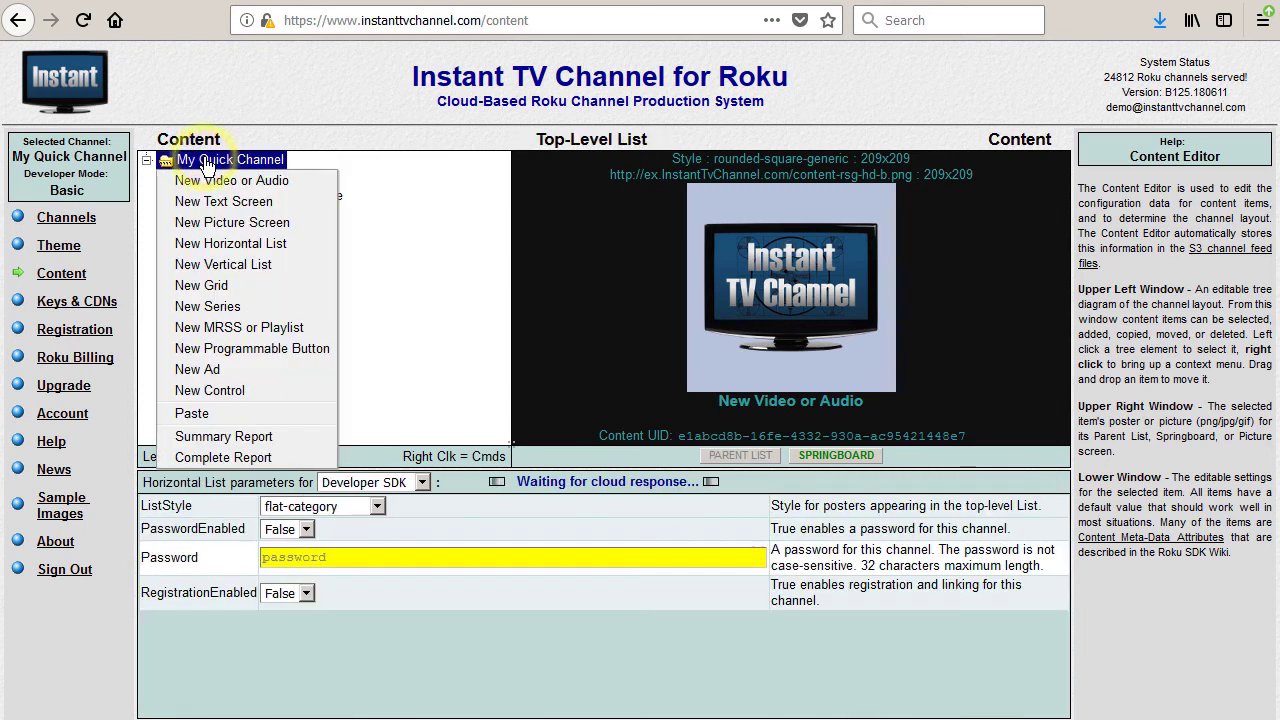
pyautogui.click(209, 178)
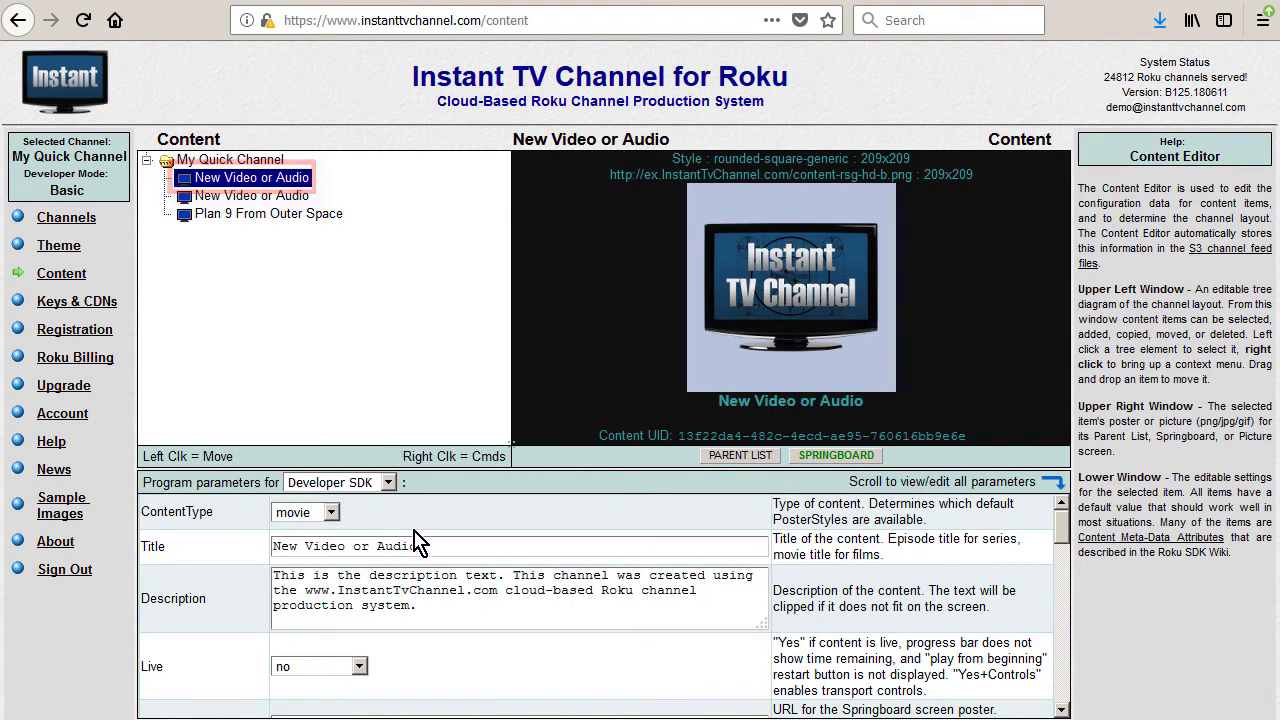
# Retitle the two new items New Video #2 and New Video #3
pyautogui.moveTo(430, 541); pyautogui.dragTo(353, 545)
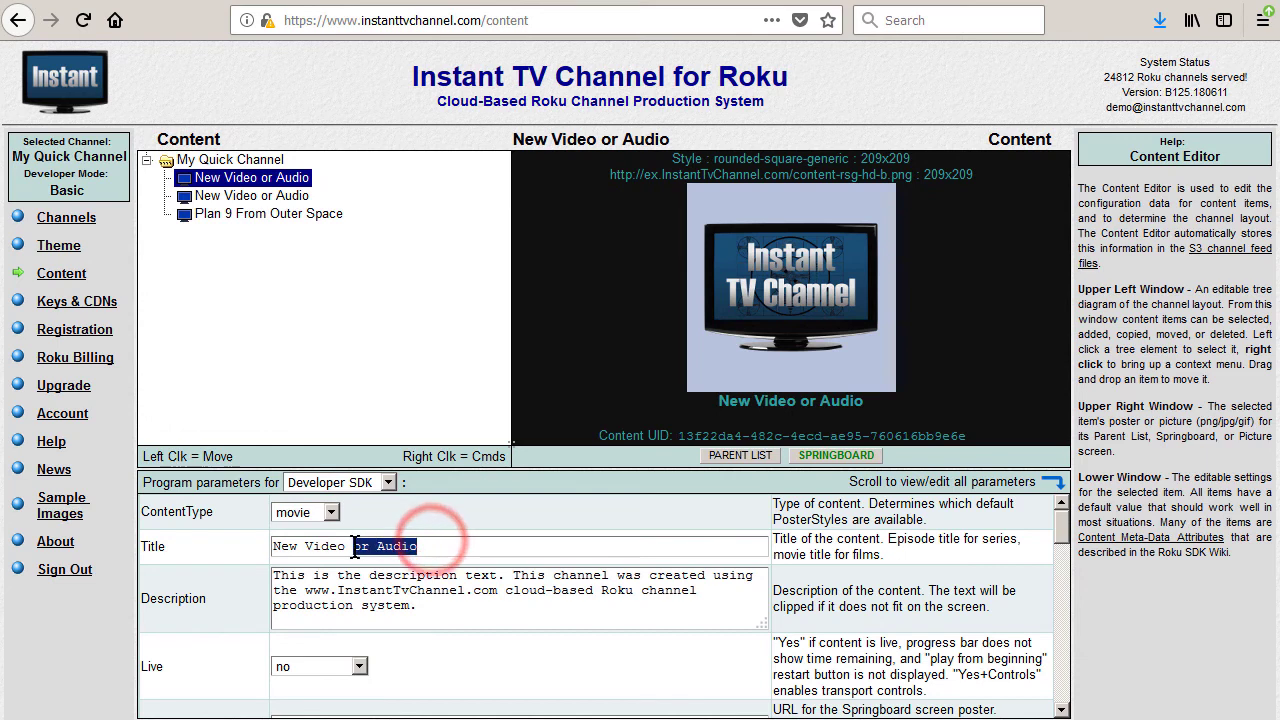
pyautogui.write('#2')
pyautogui.press('Return')
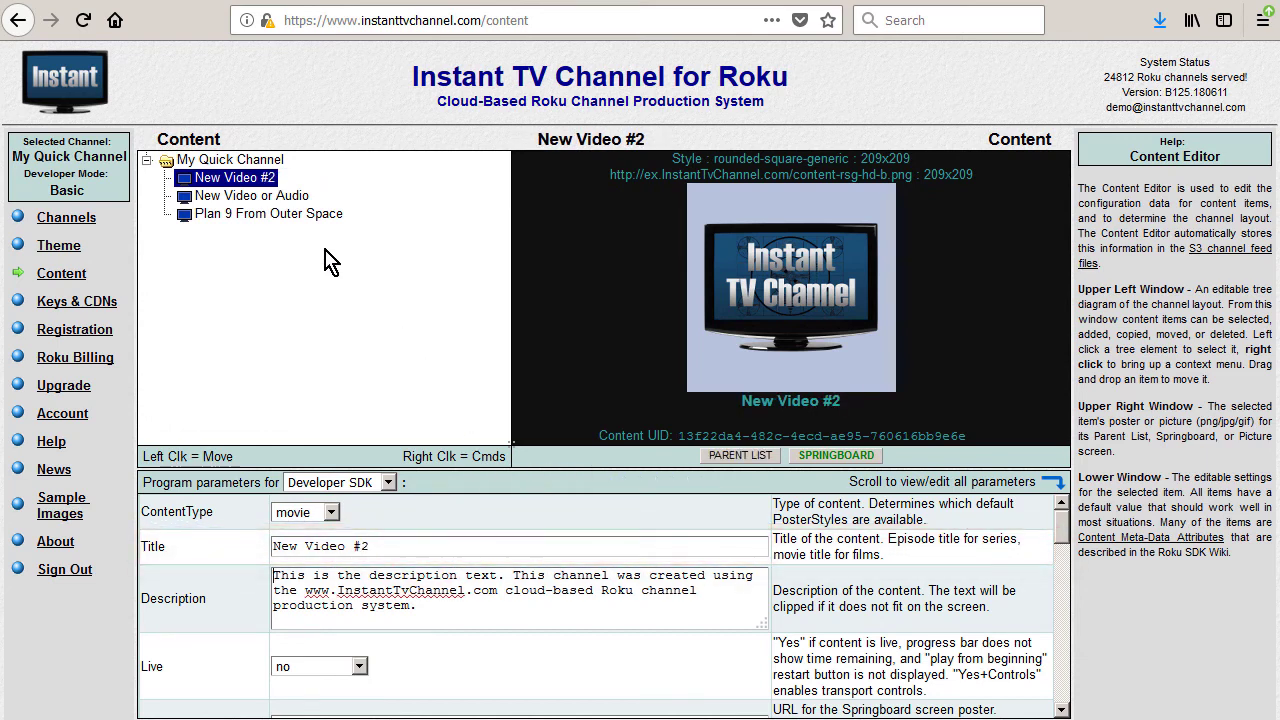
pyautogui.click(237, 198)
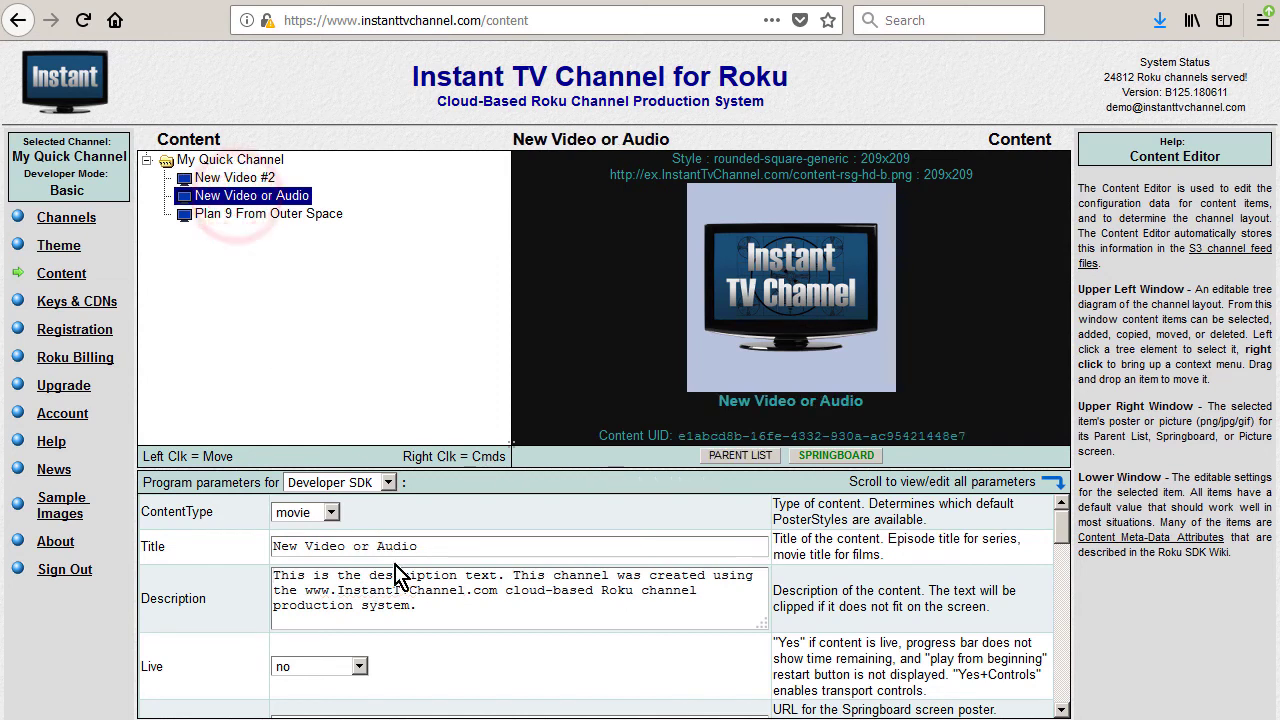
pyautogui.click(431, 550)
pyautogui.moveTo(413, 548); pyautogui.dragTo(354, 548)
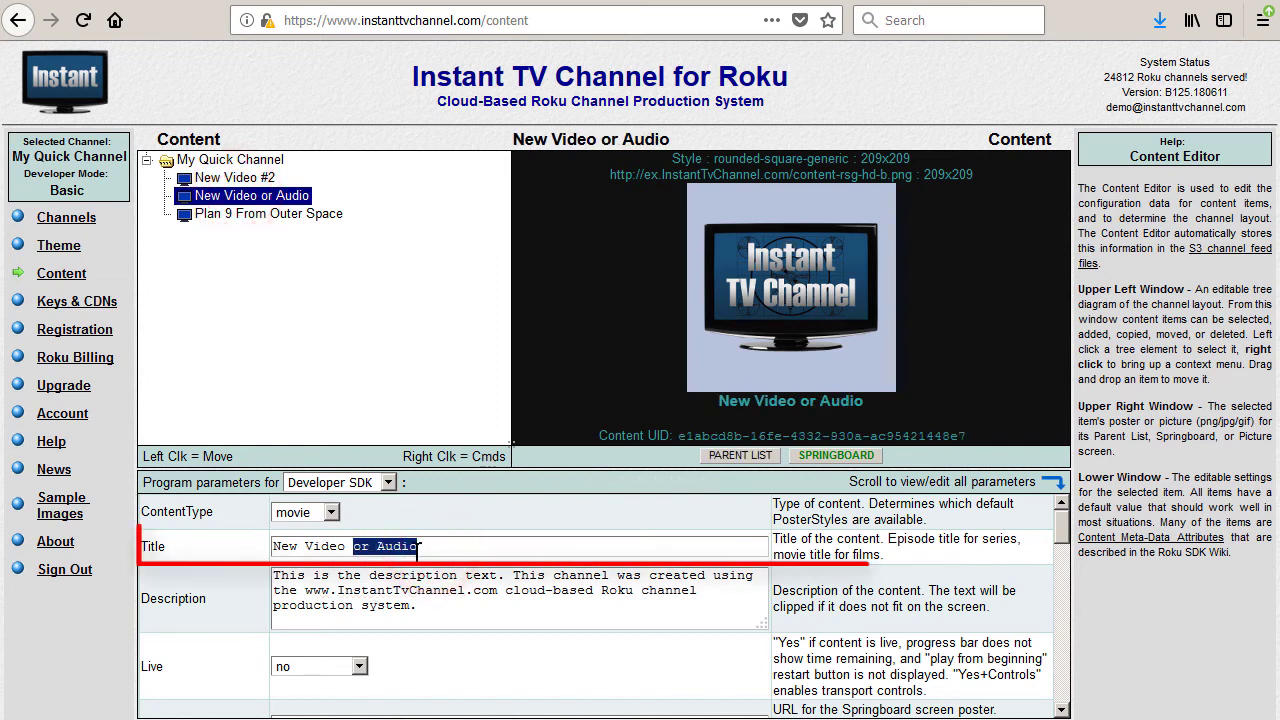
pyautogui.write('#3')
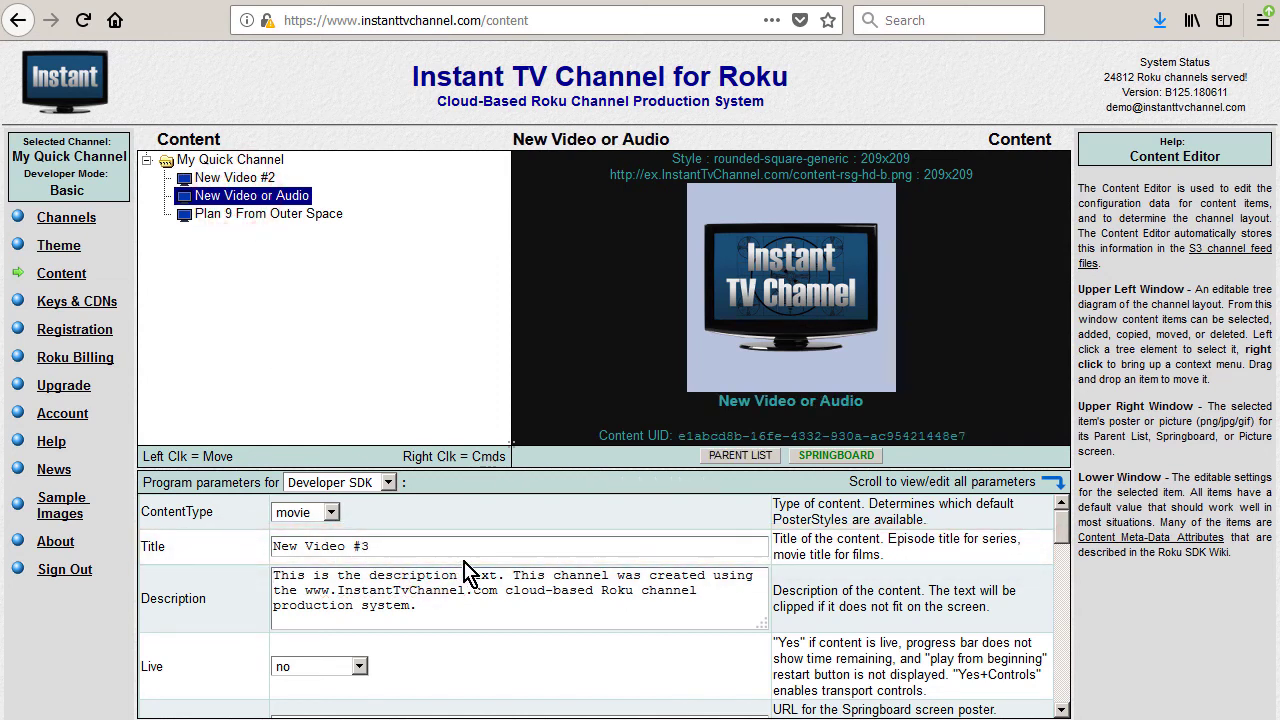
pyautogui.press('Tab')
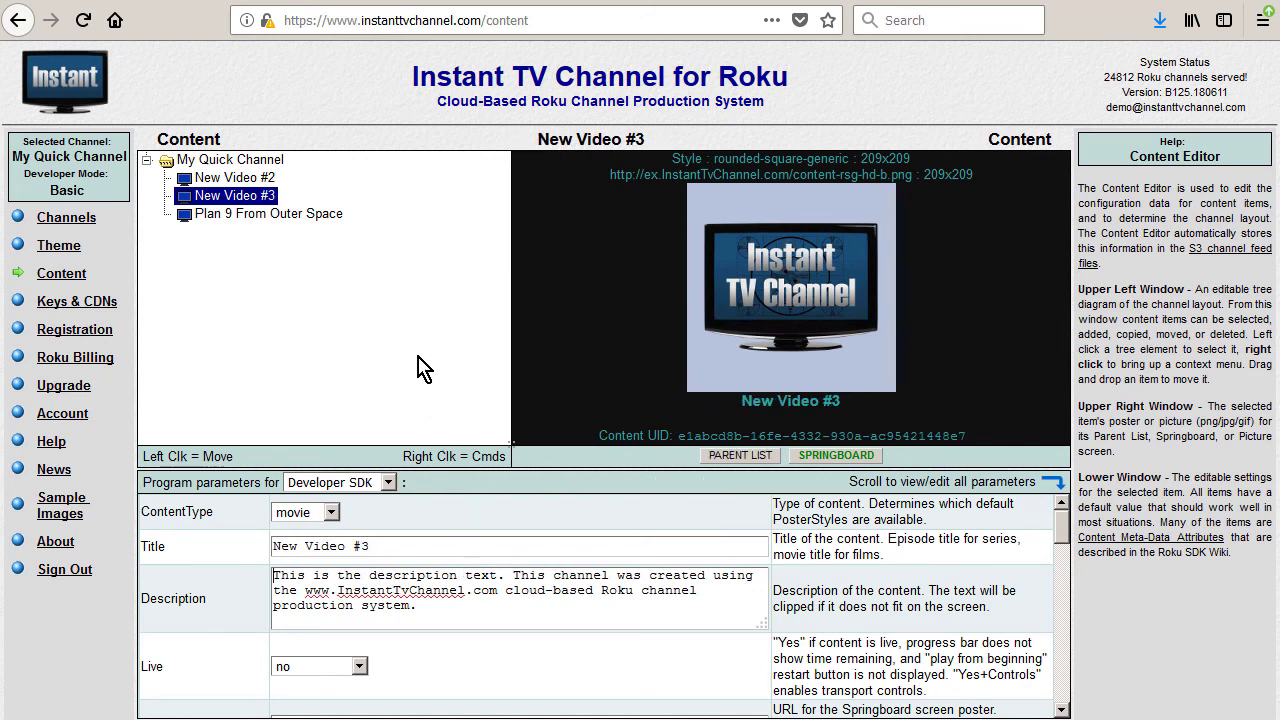
# Drag New Video #2, then New Video #3, below Plan 9 From Outer Space in the content tree
pyautogui.moveTo(205, 180); pyautogui.dragTo(195, 225)
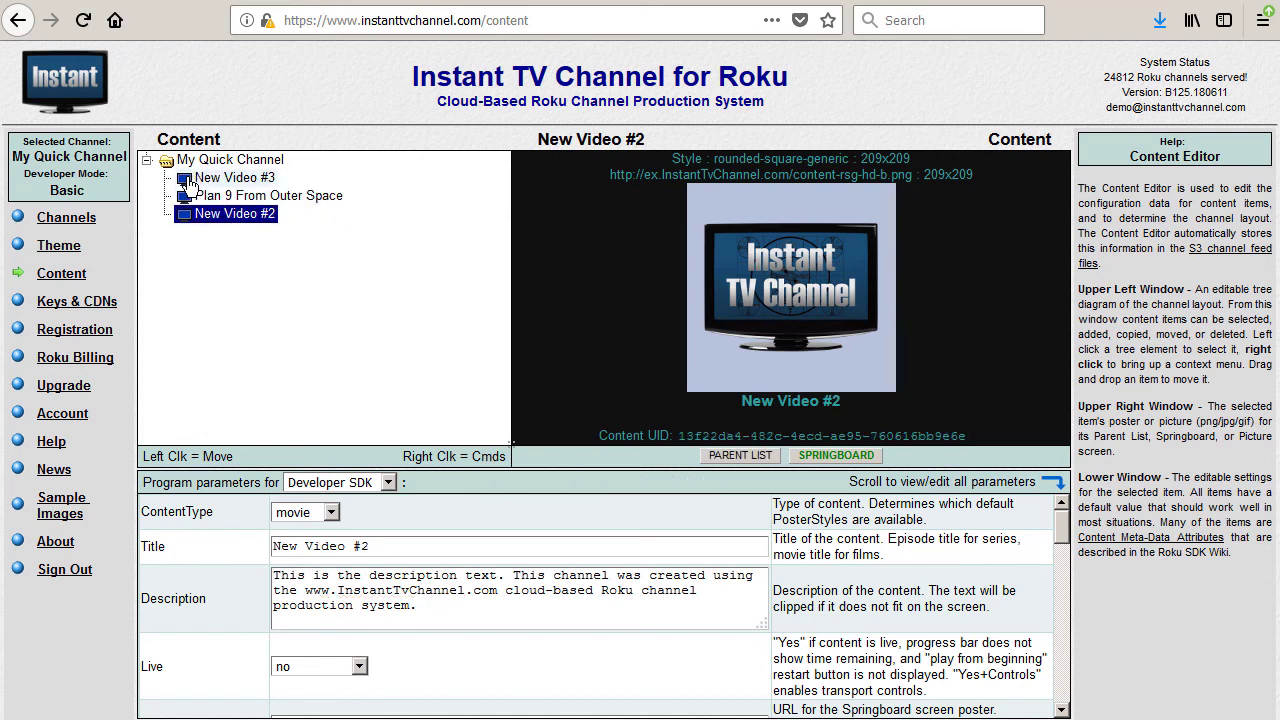
pyautogui.moveTo(186, 180); pyautogui.dragTo(220, 232)
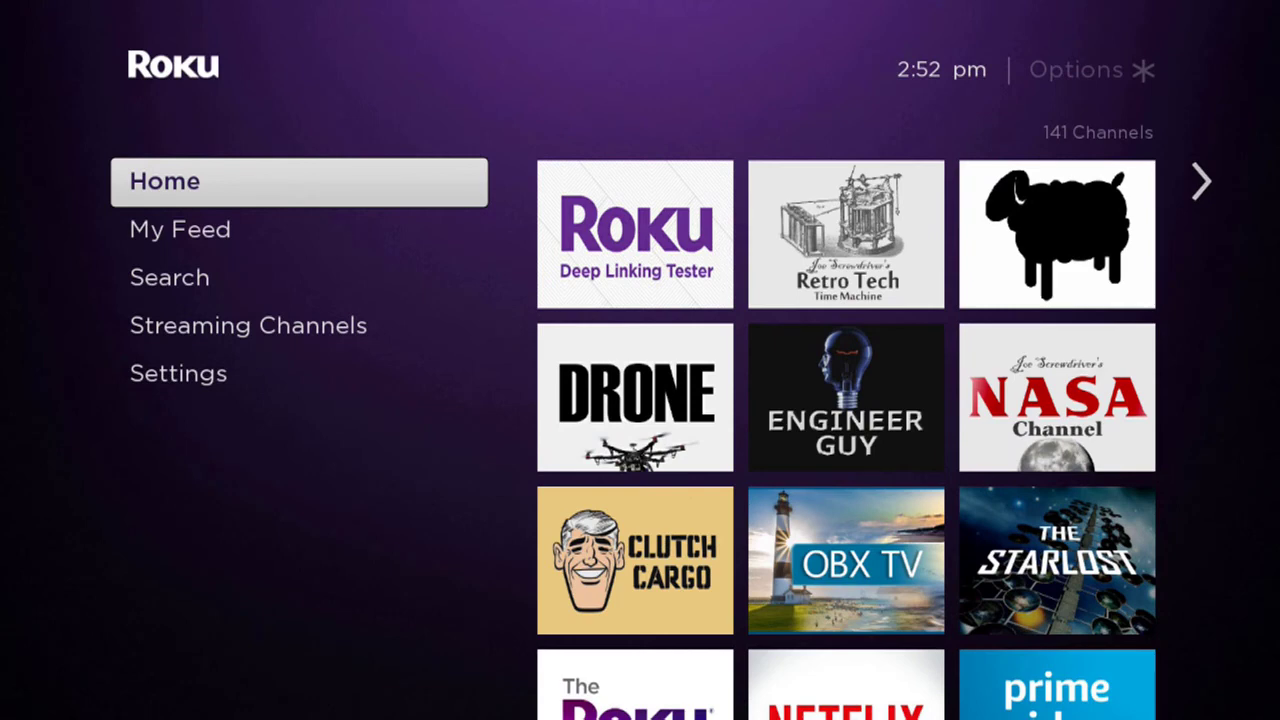
# Launch My Quick Channel from Home and browse past Plan 9 to New Video #2
pyautogui.press('Right')
pyautogui.press('Up')
pyautogui.press('Right')
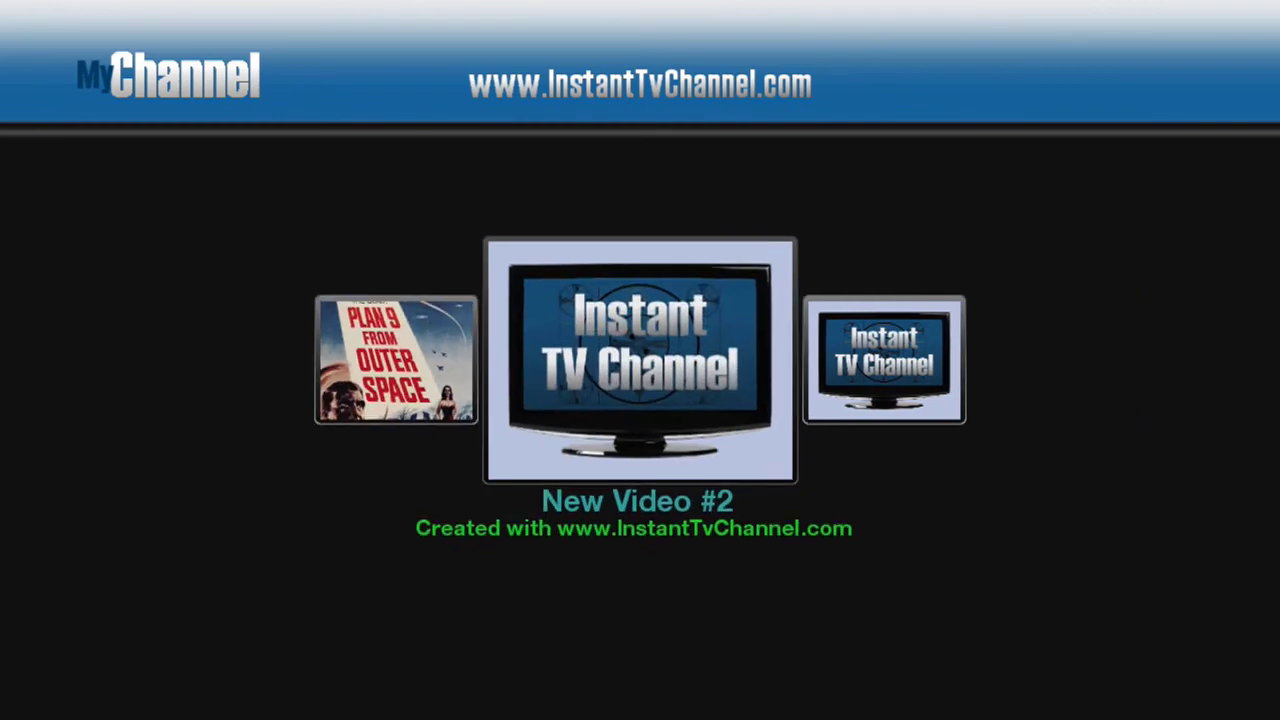
pyautogui.press('Right')
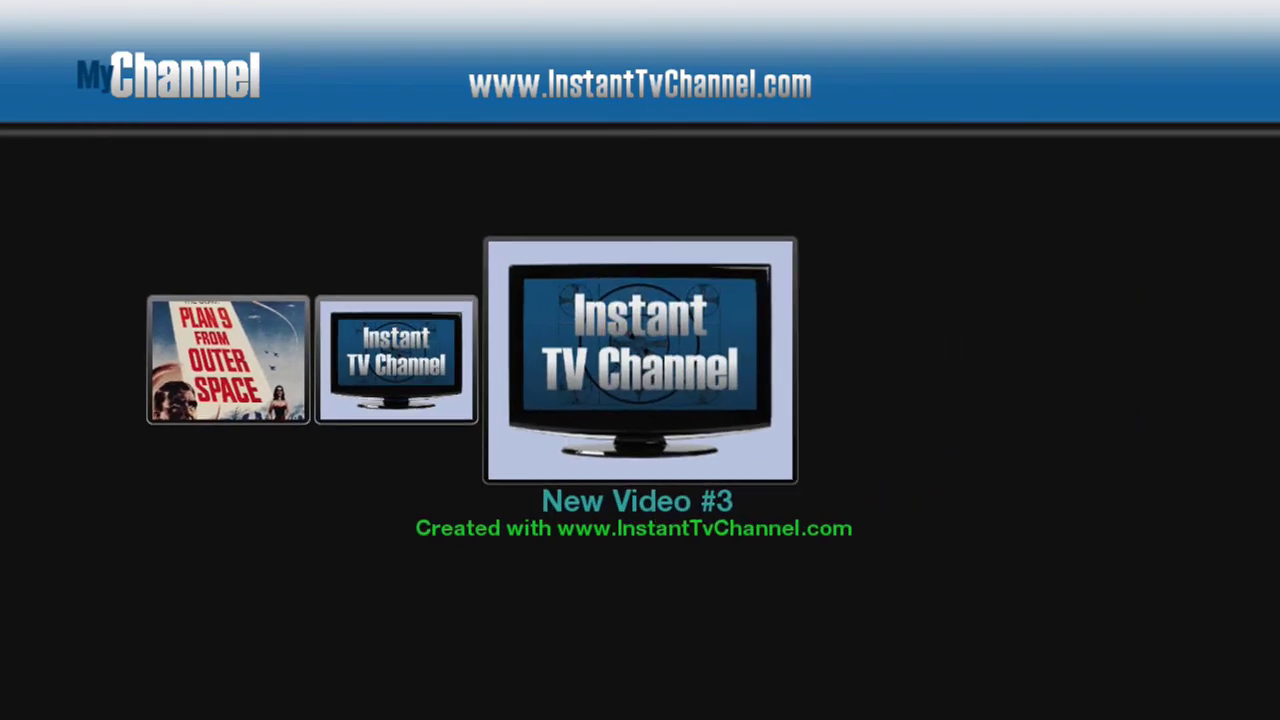